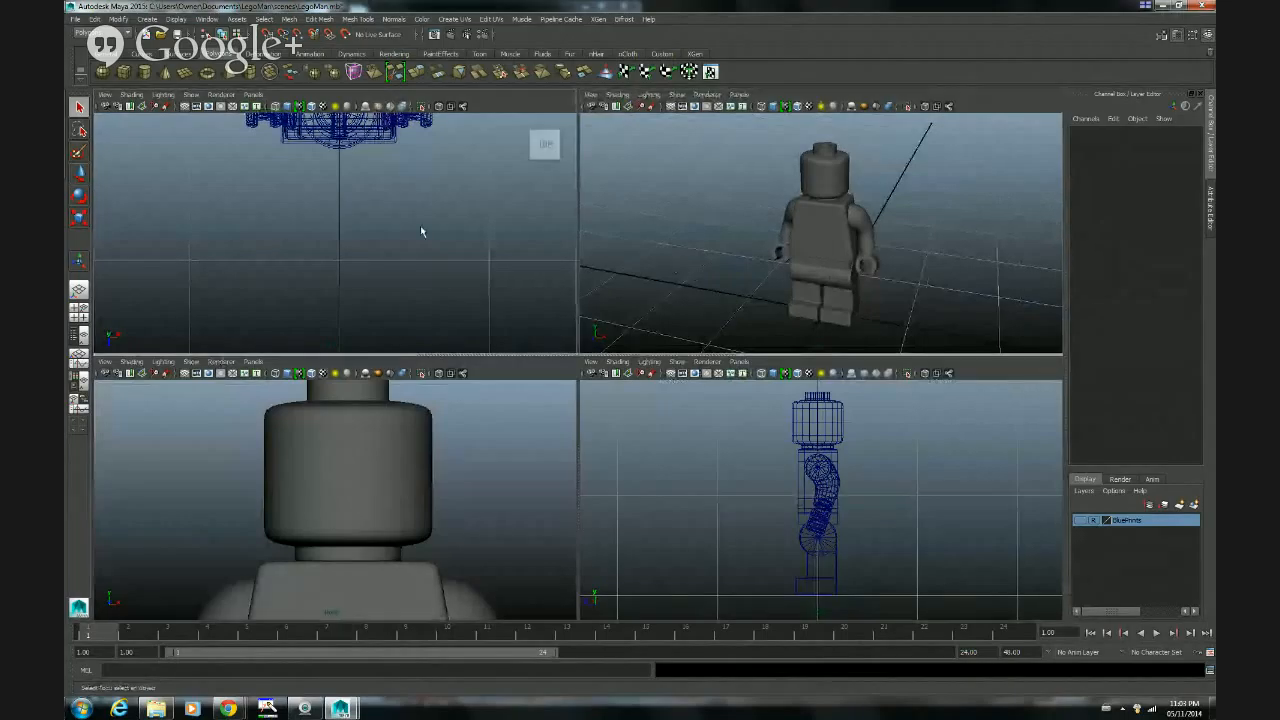
Frame the whole Lego figure in the top and front views and set the front view to wireframe display
scroll(385, 225, "down", 5)
middle_click_drag(373, 211, 379, 255, "alt")
scroll(379, 255, "up", 6)
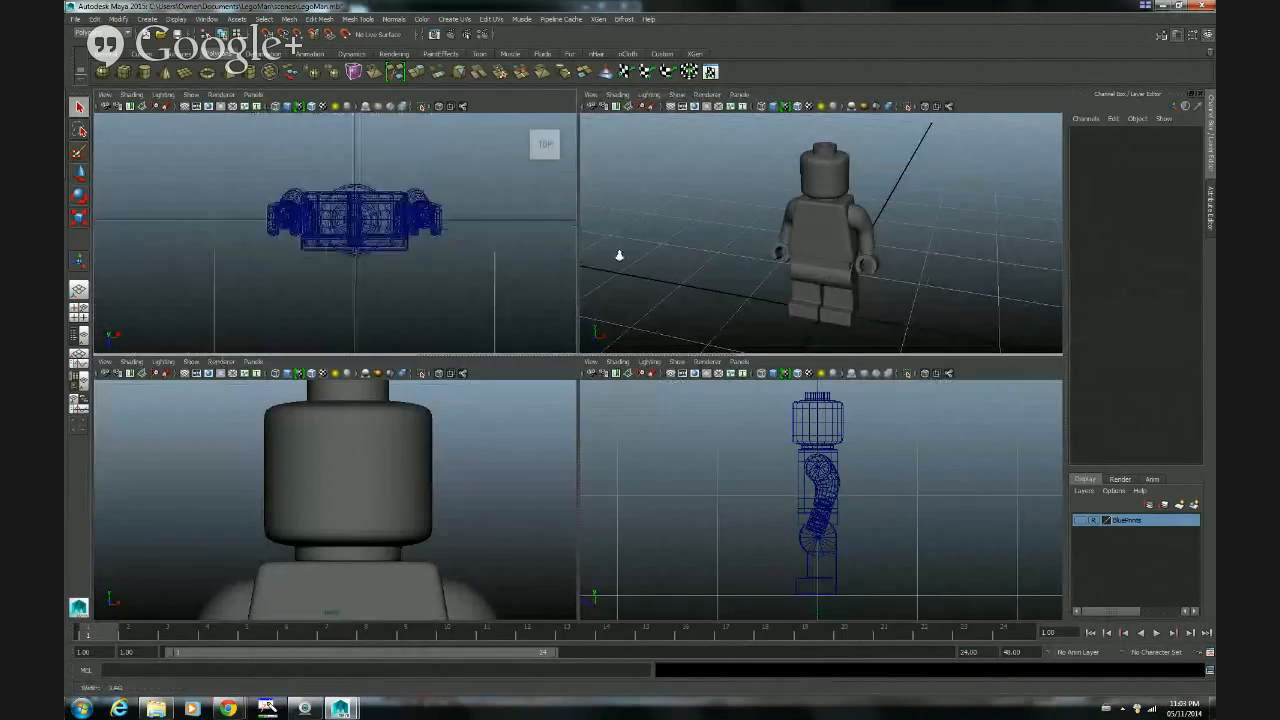
middle_click_drag(500, 283, 466, 296, "alt")
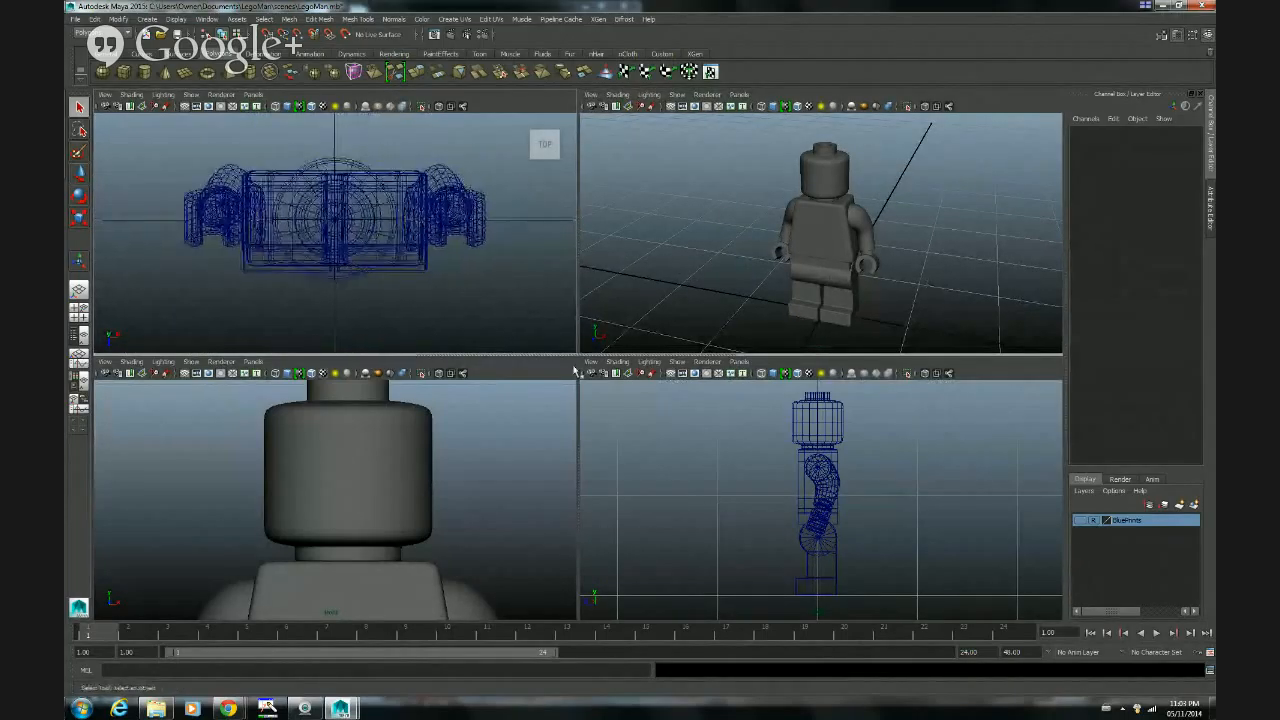
scroll(384, 484, "down", 6)
scroll(391, 500, "up", 1)
scroll(392, 501, "up", 5)
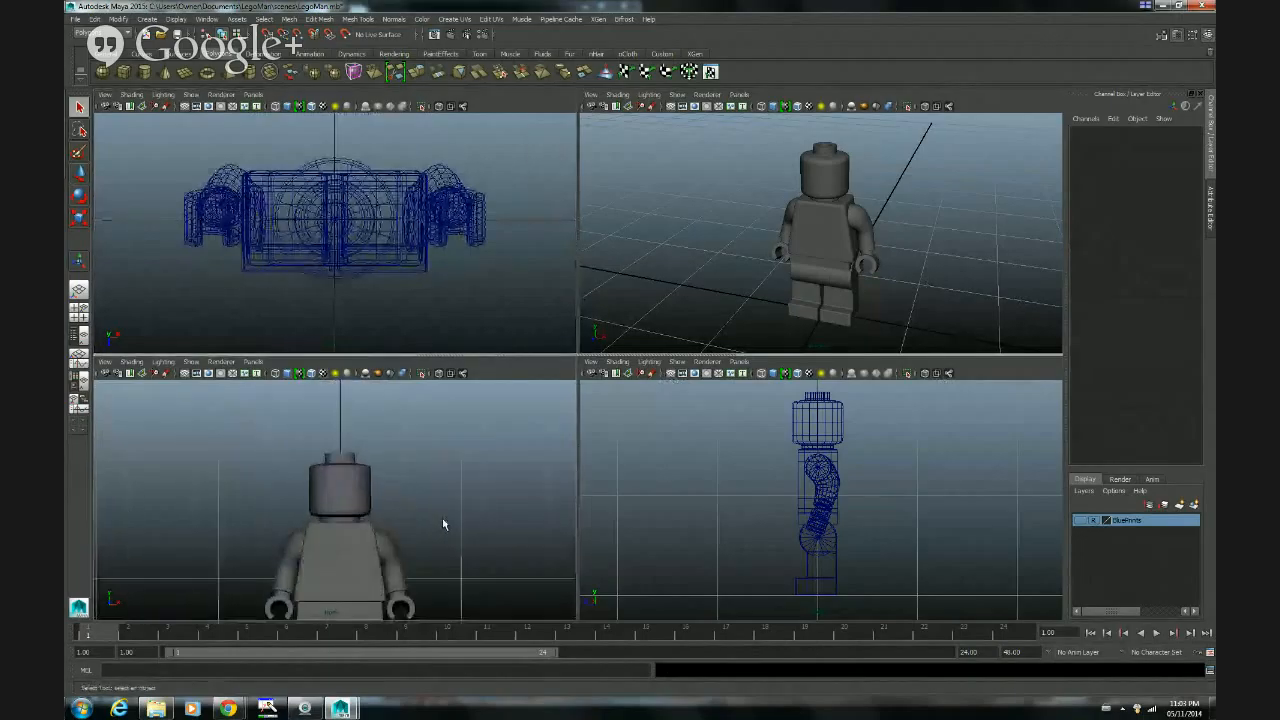
middle_click_drag(442, 518, 429, 451, "alt")
scroll(430, 451, "down", 2)
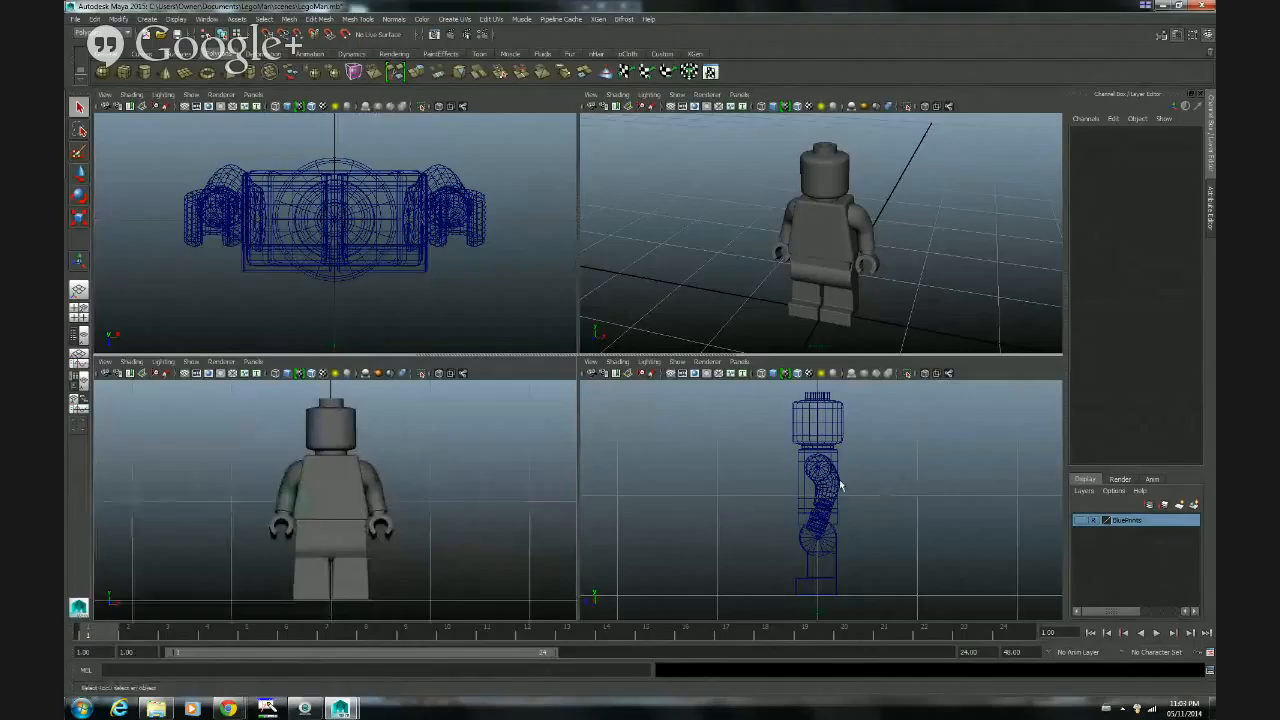
key("4")
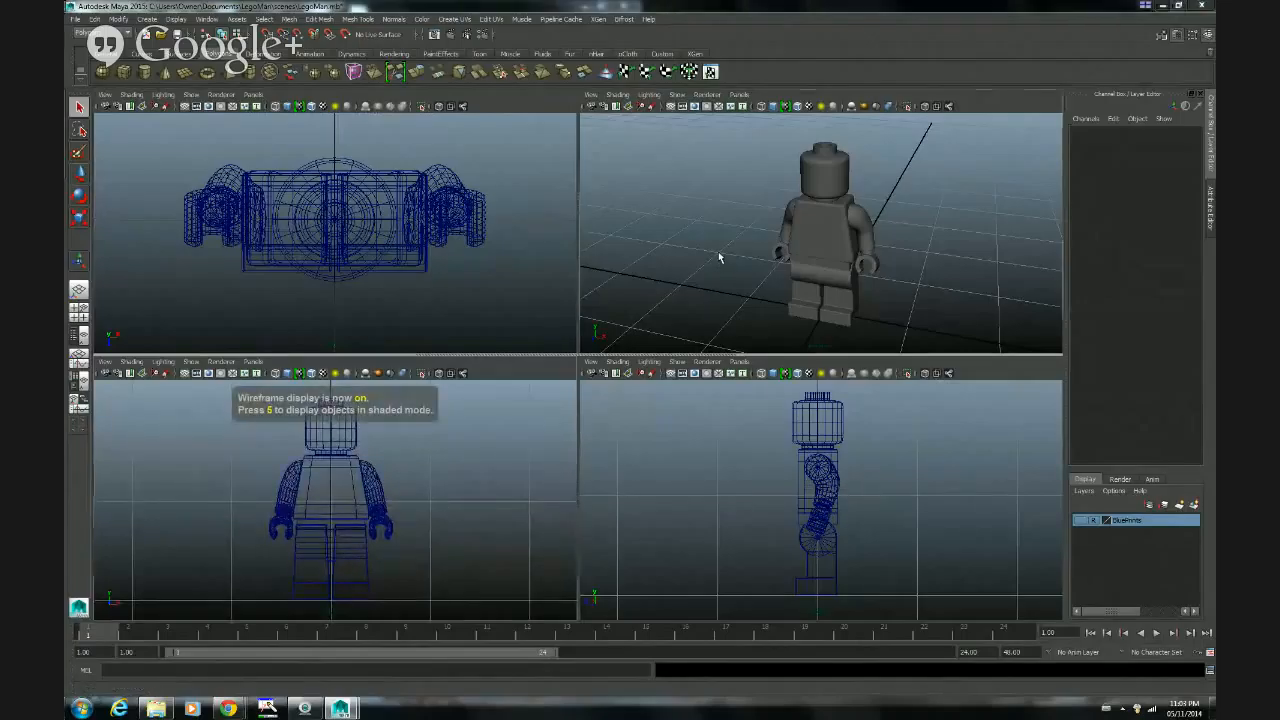
Show a widened Hypershade beside the perspective view, with the Lego figure filling the perspective view
key("space")
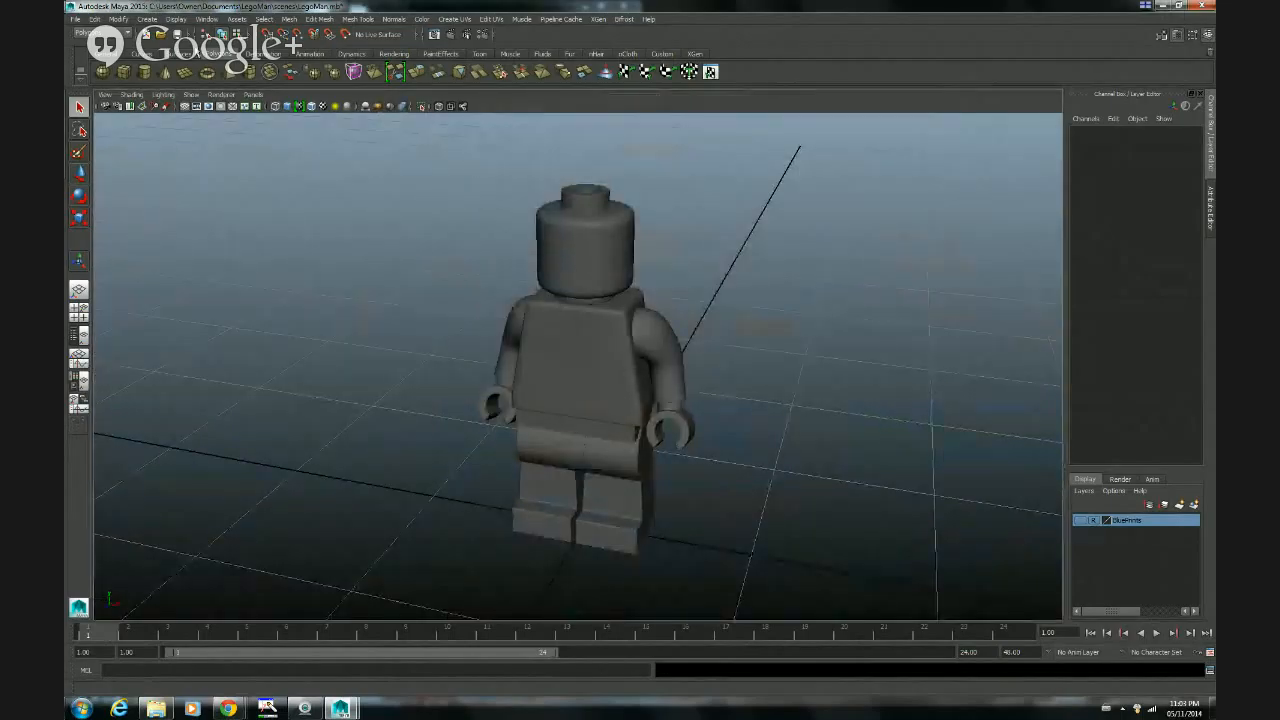
left_click(82, 341)
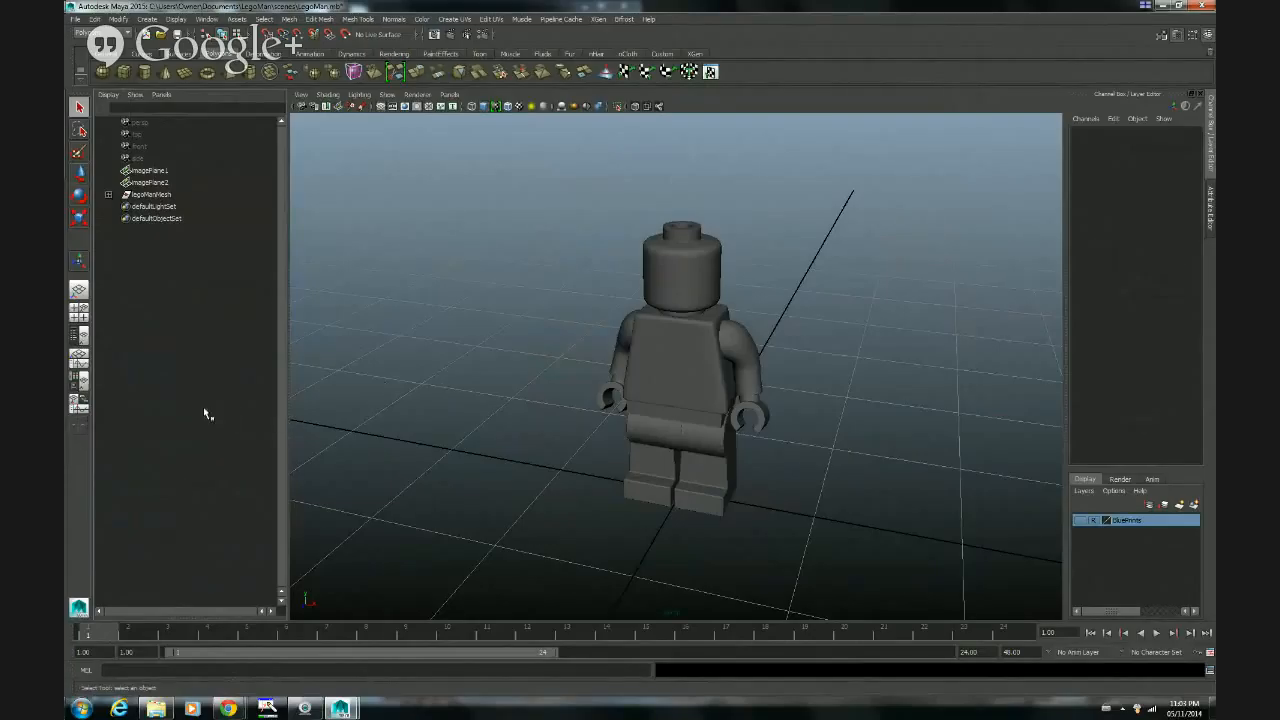
left_click(71, 428)
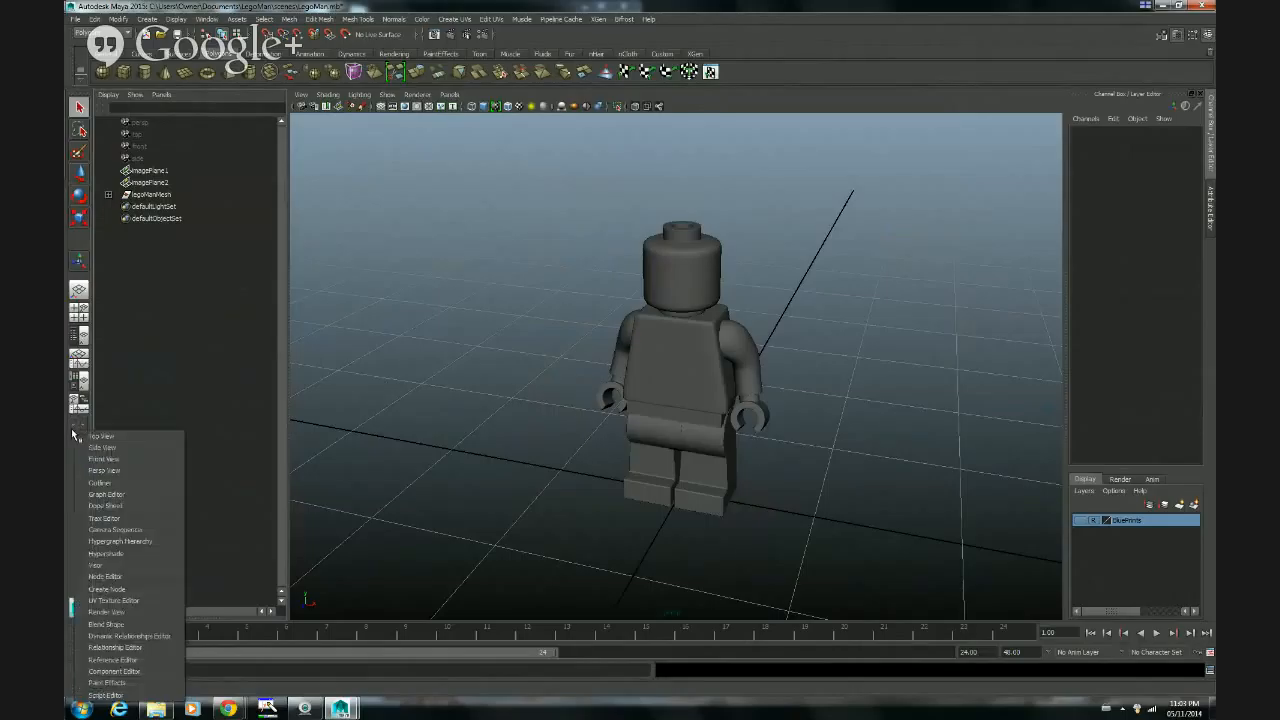
left_click(129, 556)
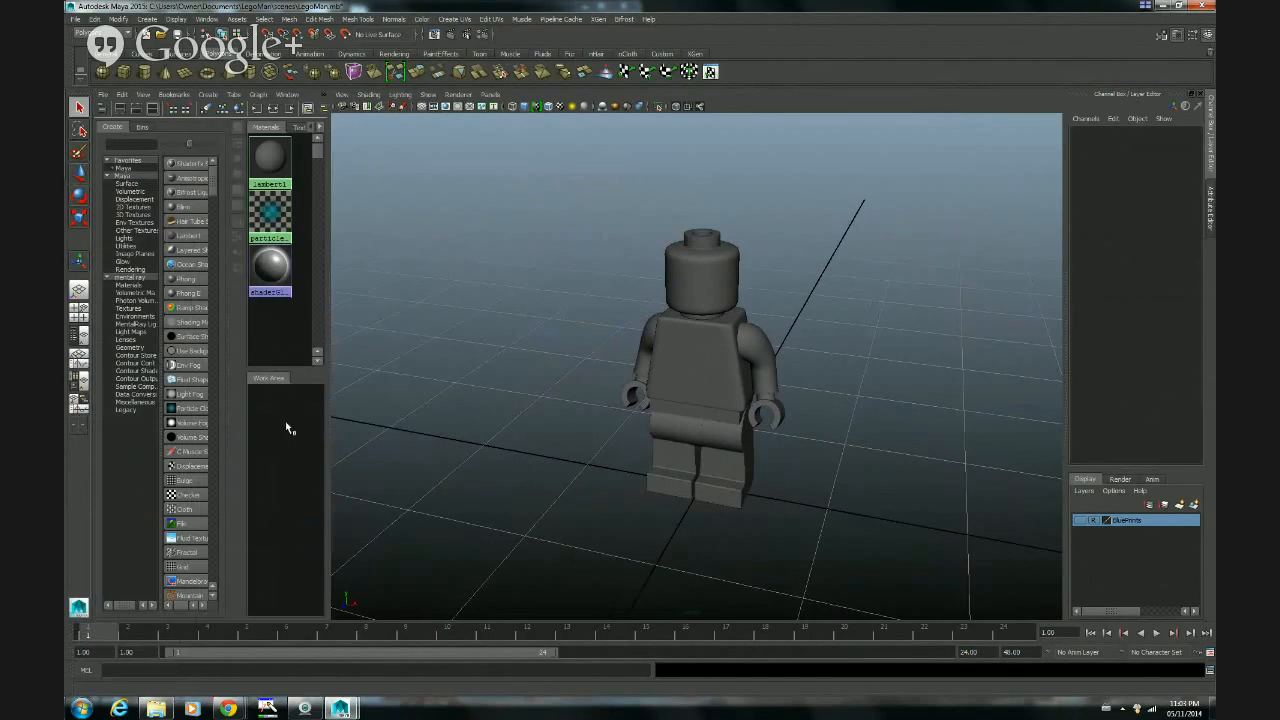
left_click_drag(327, 388, 671, 379)
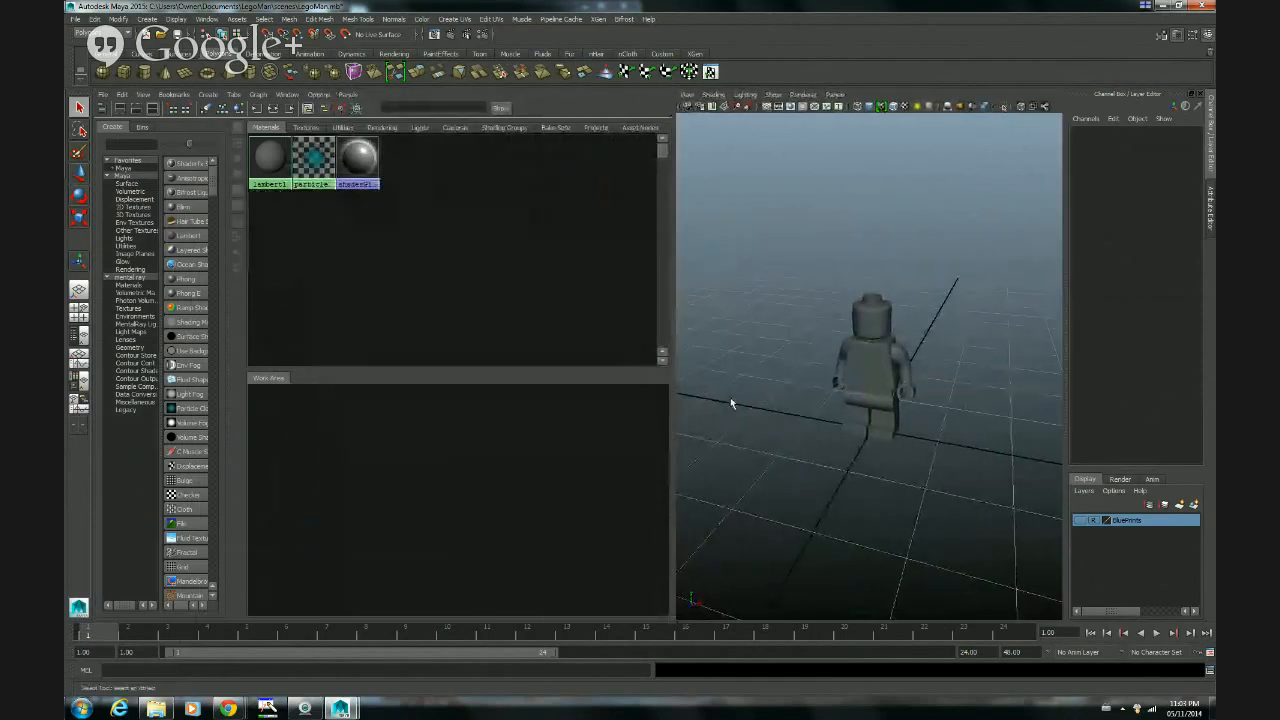
right_click_drag(730, 399, 911, 387, "alt")
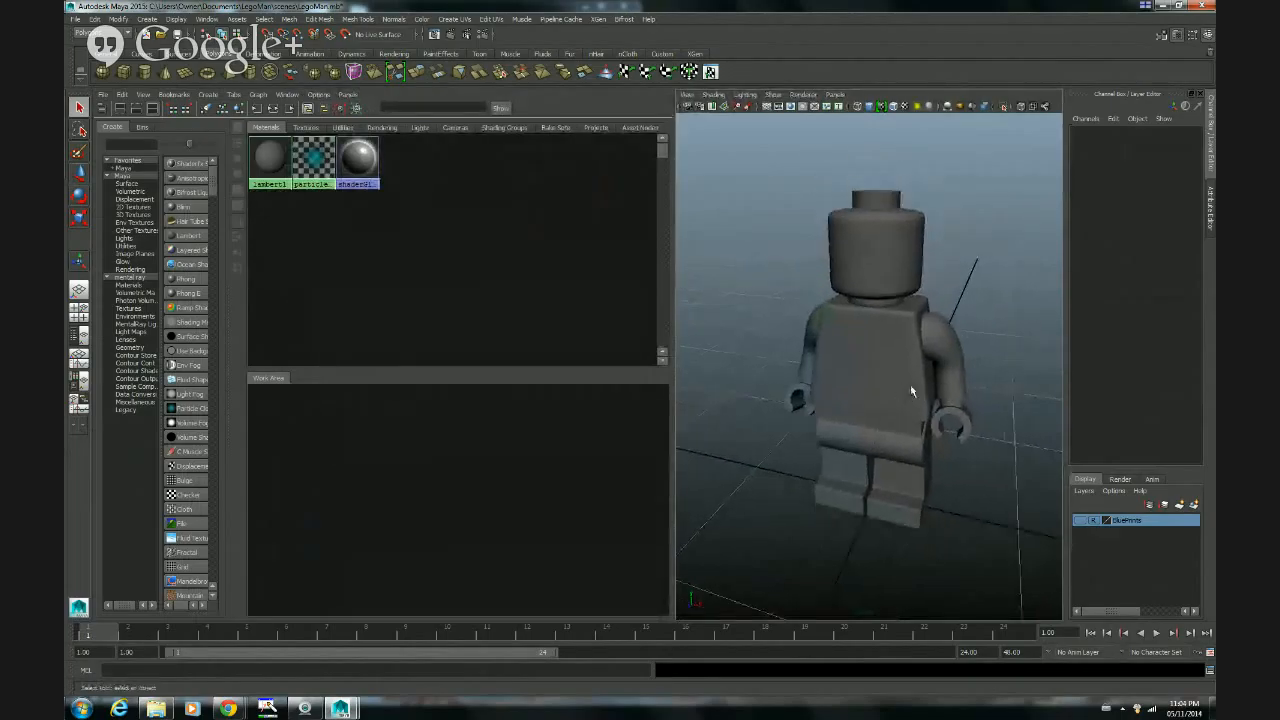
left_click_drag(905, 389, 866, 368, "alt")
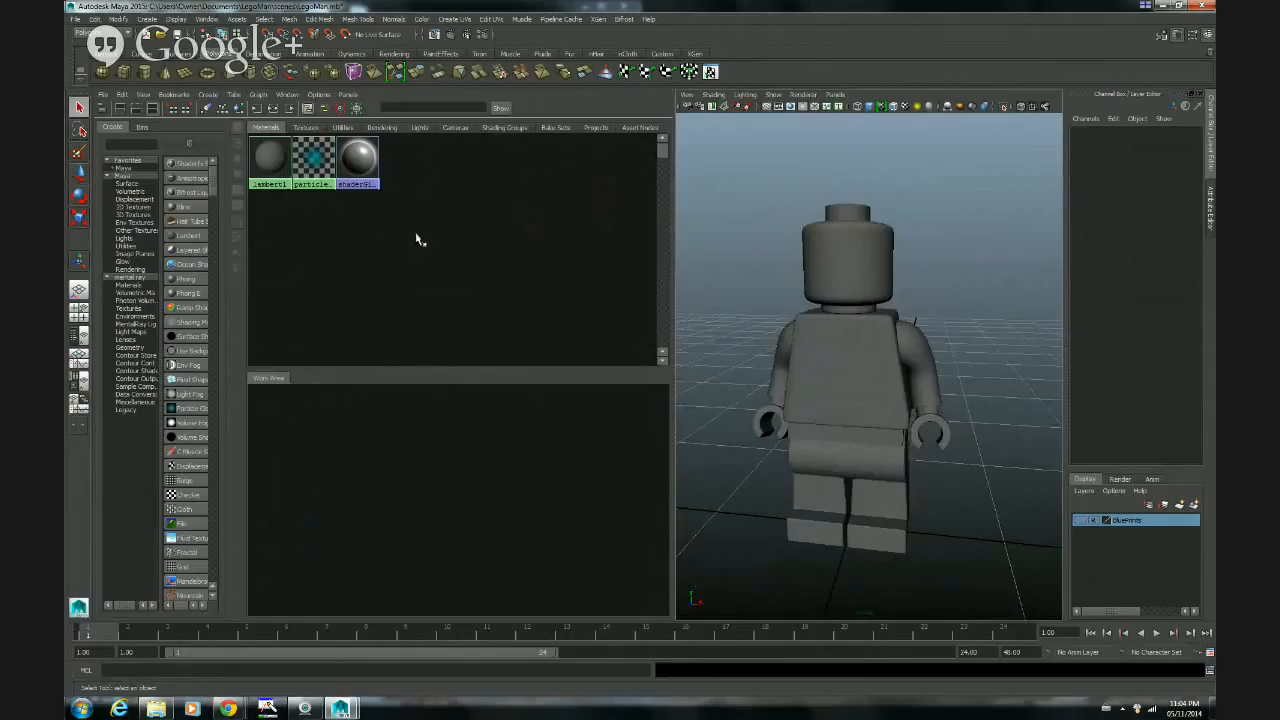
Create three Phong materials in the Hypershade
left_click(192, 286)
left_click(192, 286)
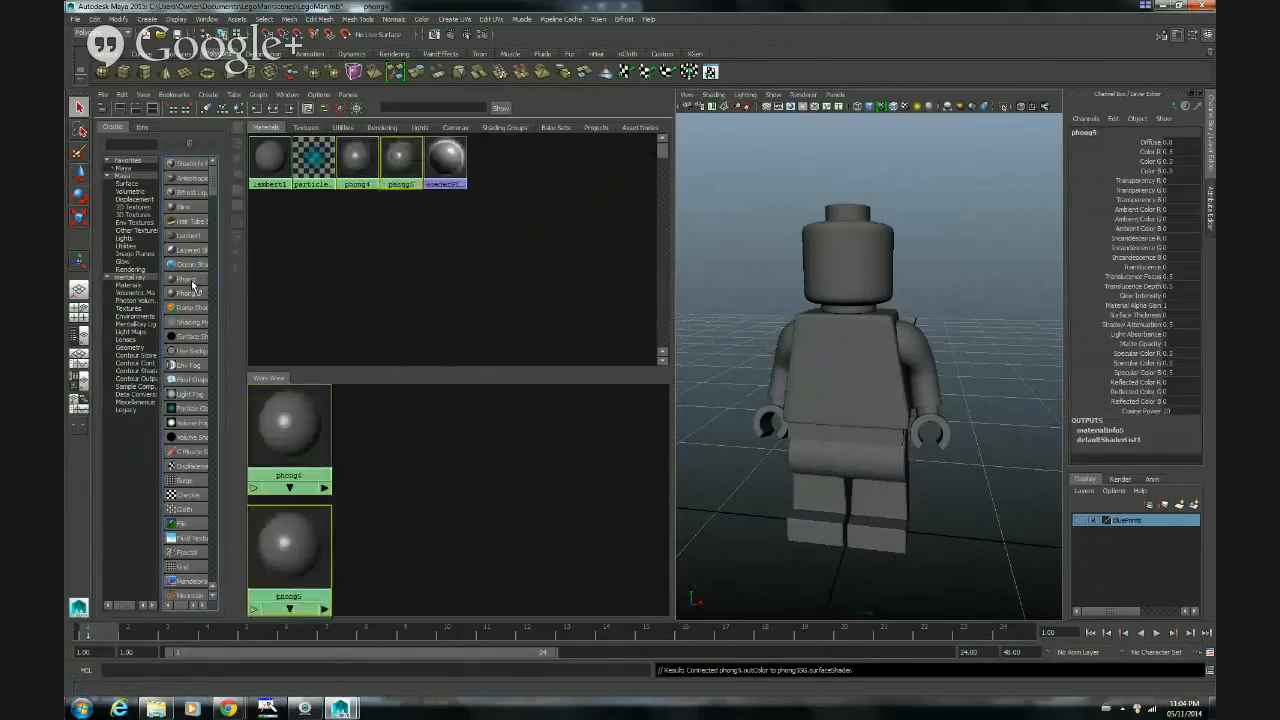
left_click(192, 286)
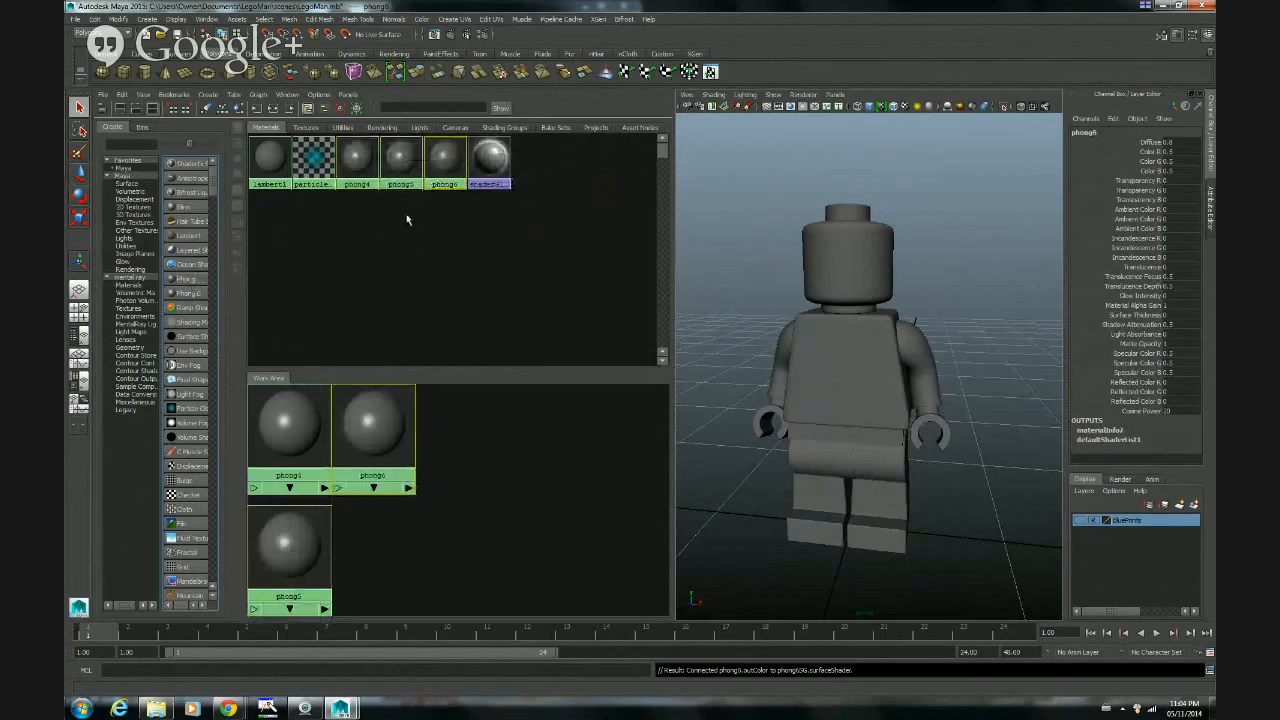
Rename the phong4 material as headMaterial
left_click(356, 157)
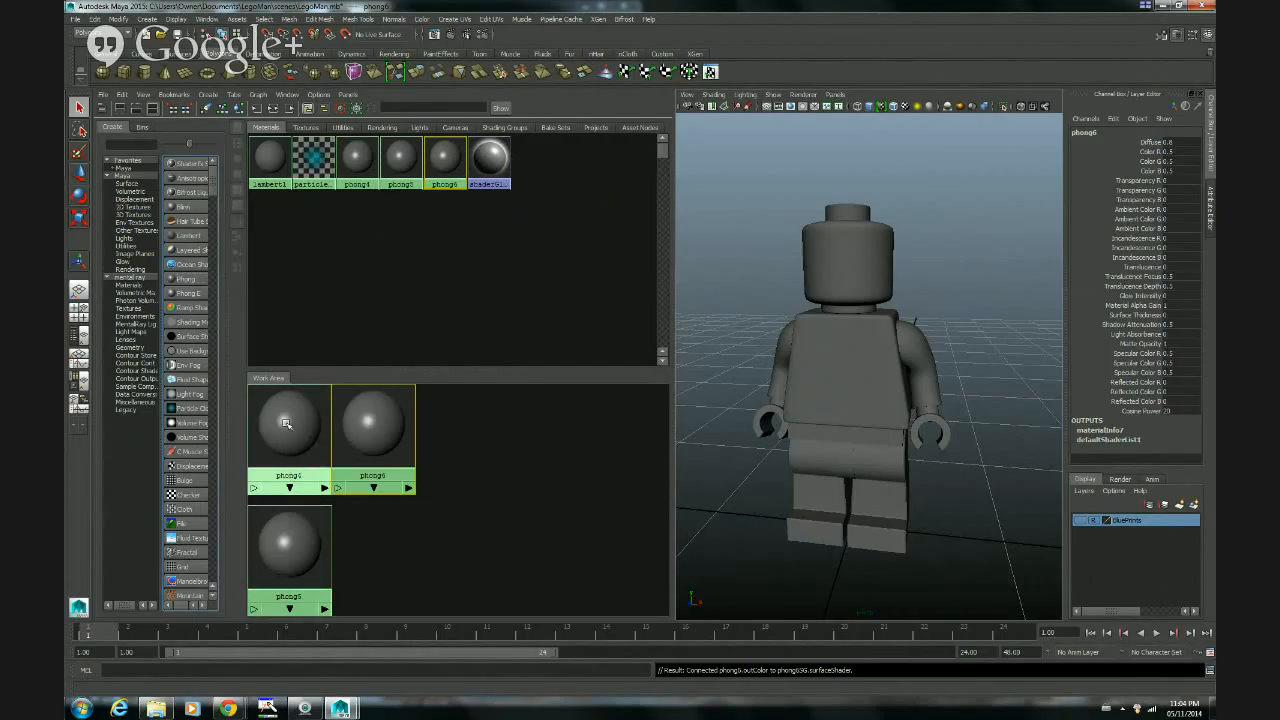
left_click(287, 427)
double_click(287, 427)
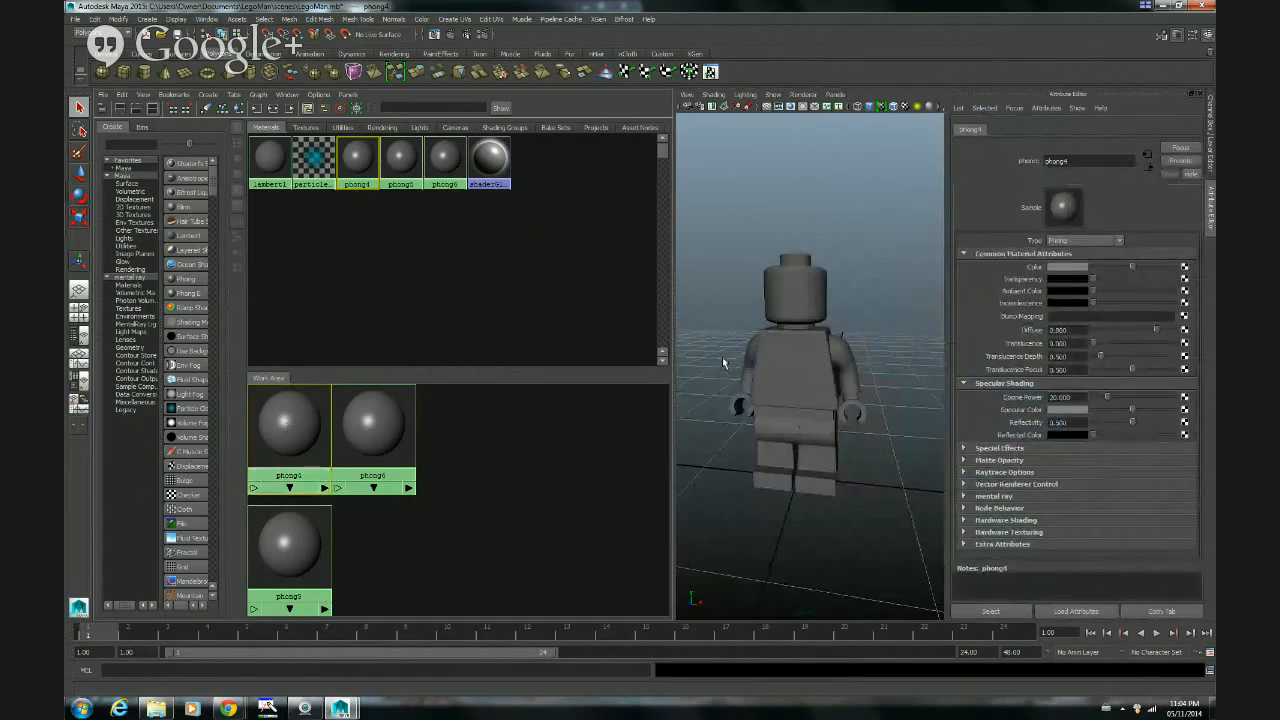
left_click(1076, 162)
double_click(1076, 162)
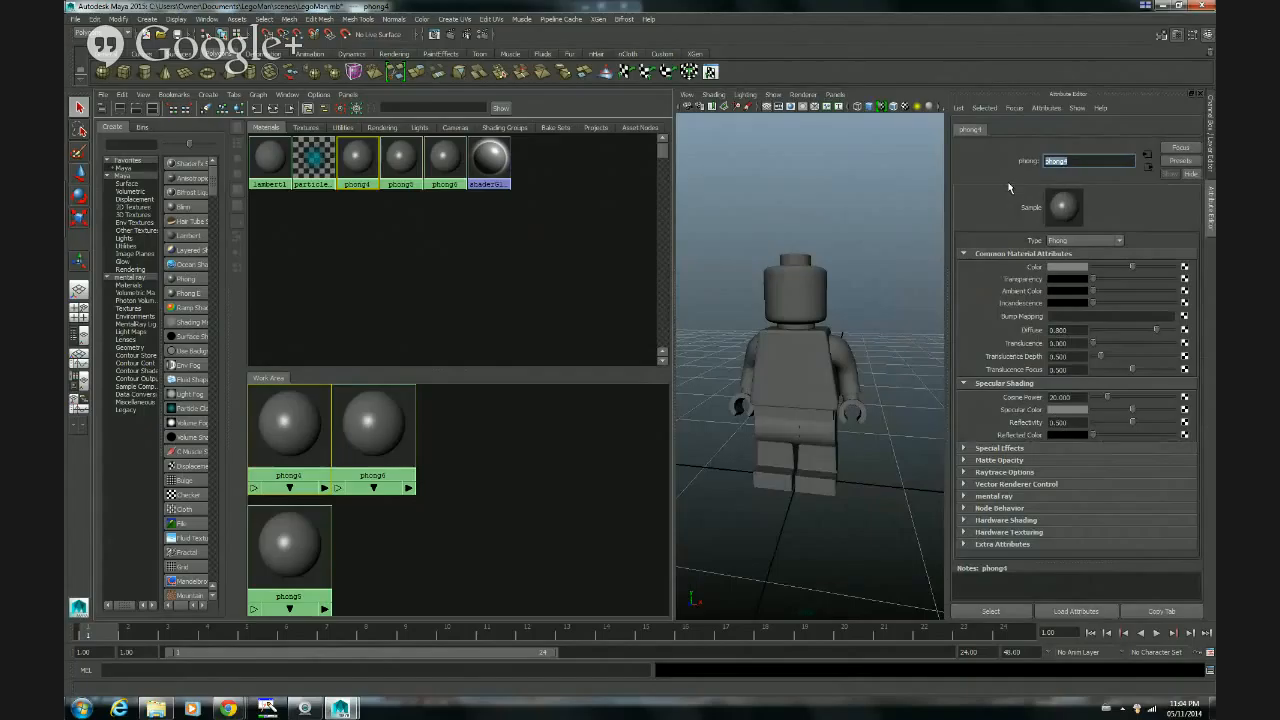
type("hel")
Switch the head material's colour sliders to HSV and back to RGB, 0 to 255
left_click(1067, 268)
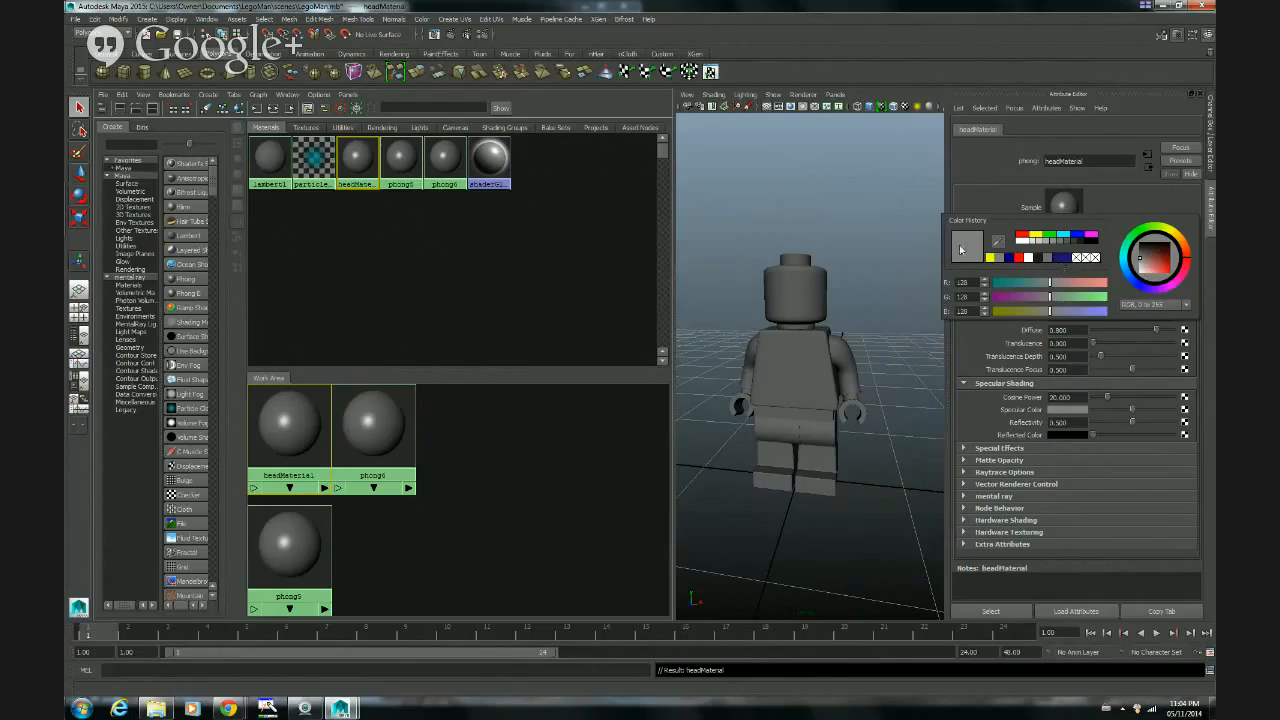
left_click(1185, 309)
left_click(1140, 334)
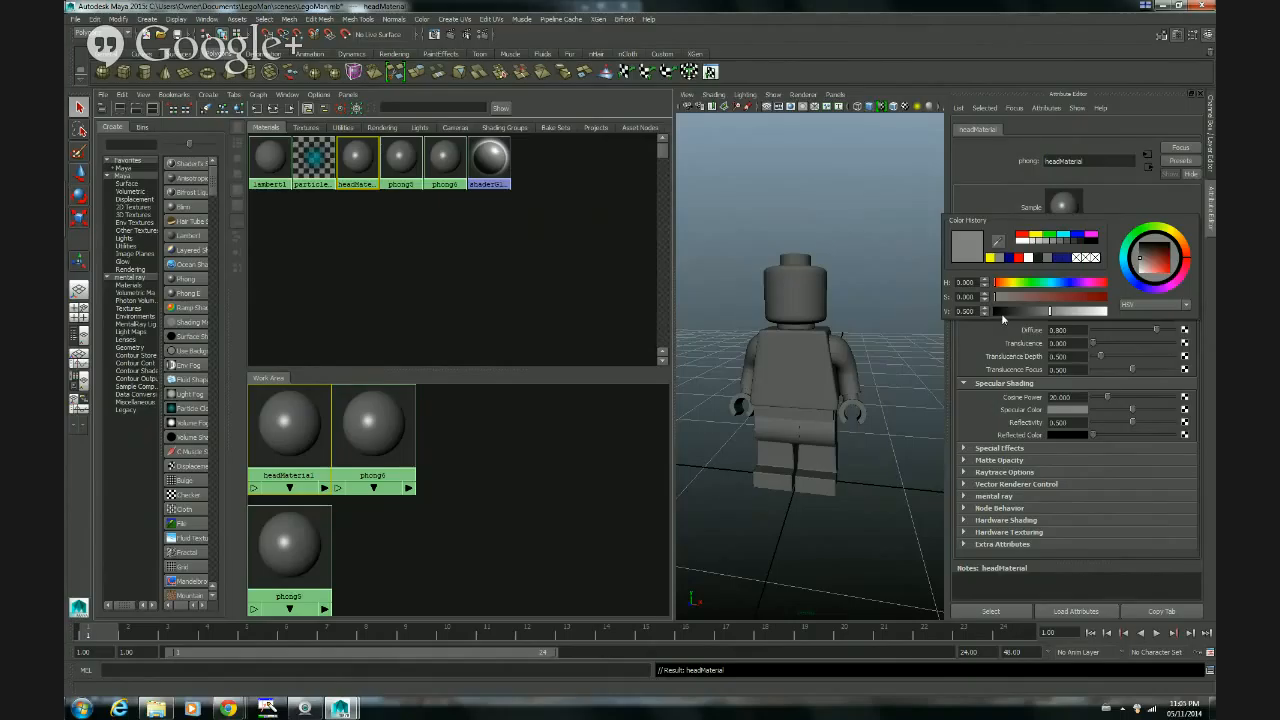
left_click(1158, 304)
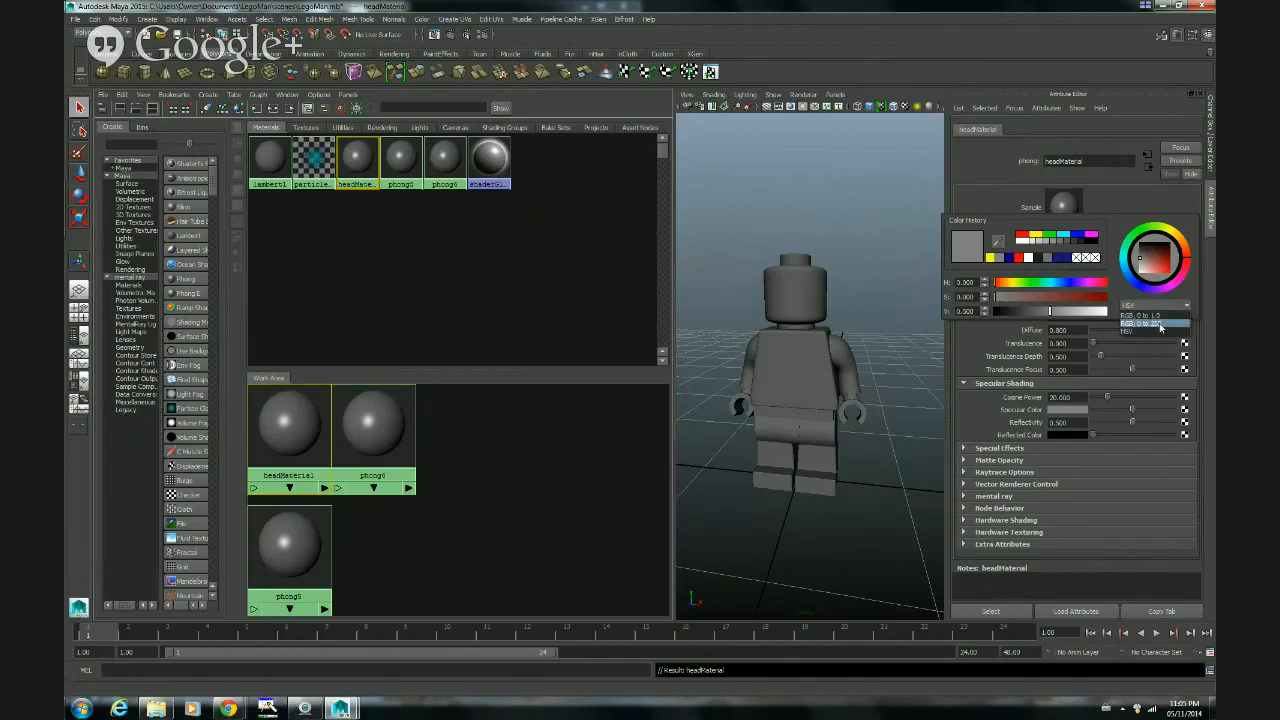
left_click(1164, 323)
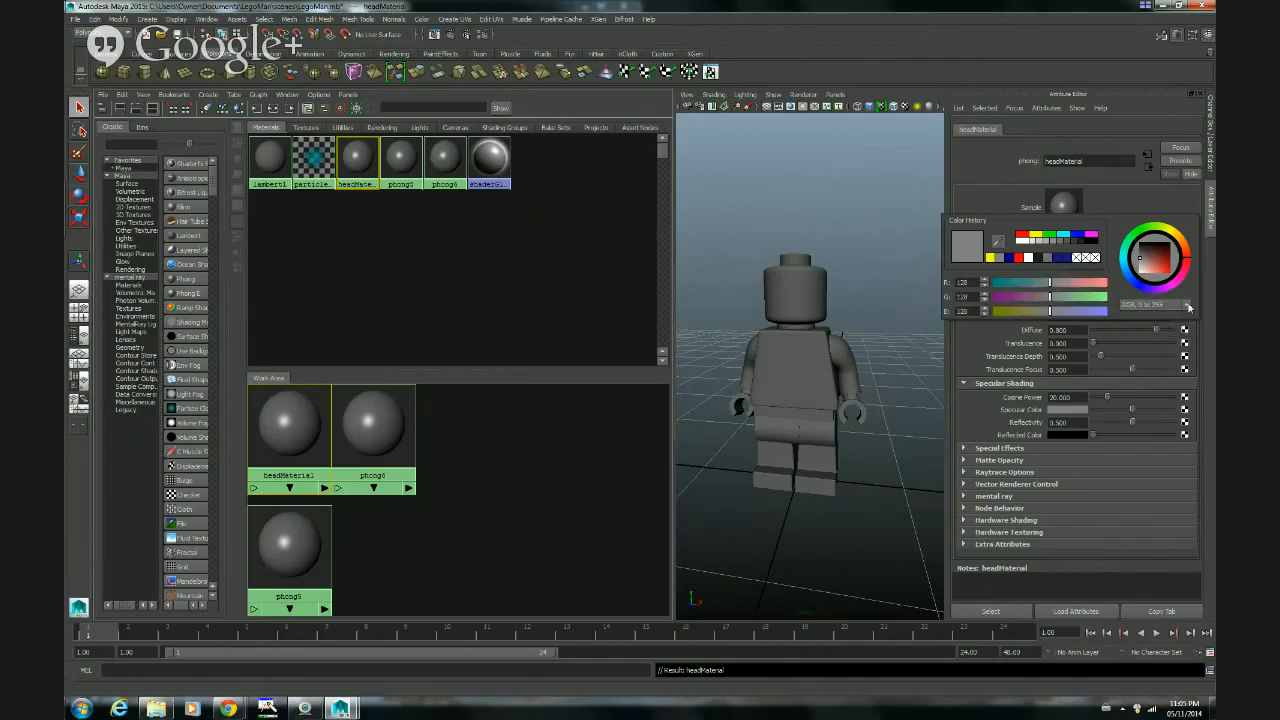
left_click(1188, 306)
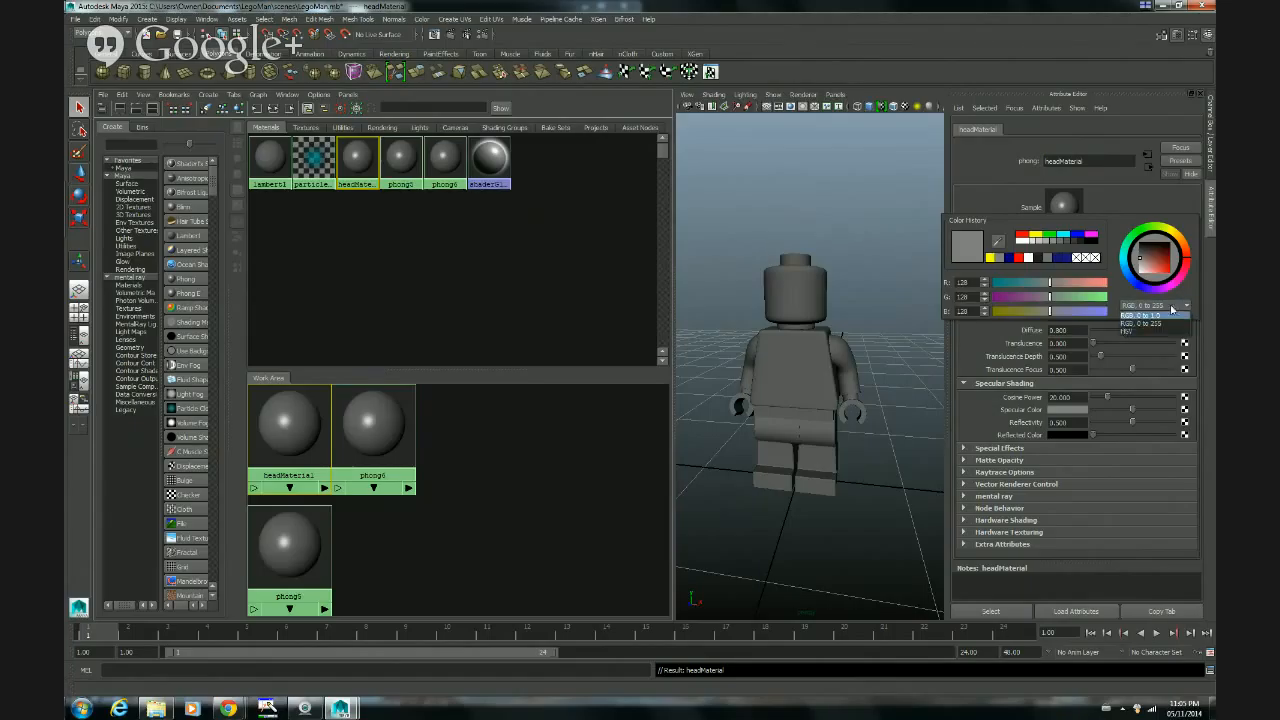
left_click(970, 283)
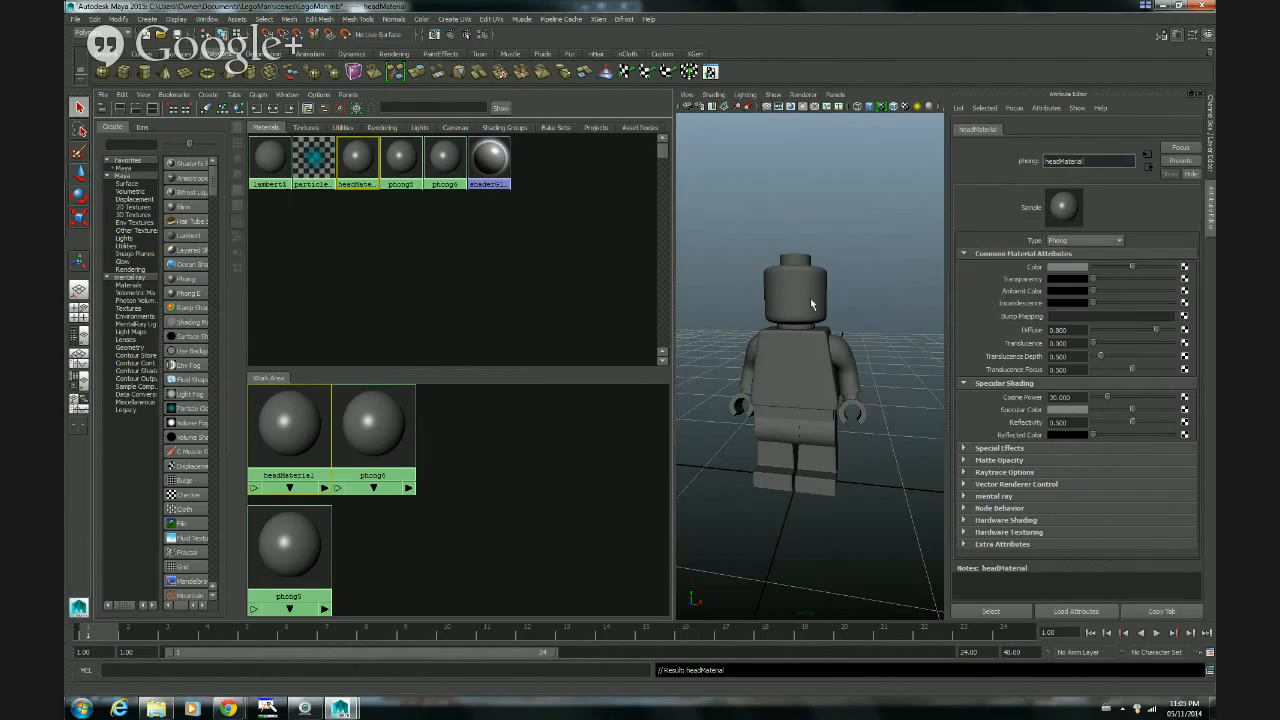
Set the head material's colour to yellow with RGB values 255, 255, 0
left_click(1078, 269)
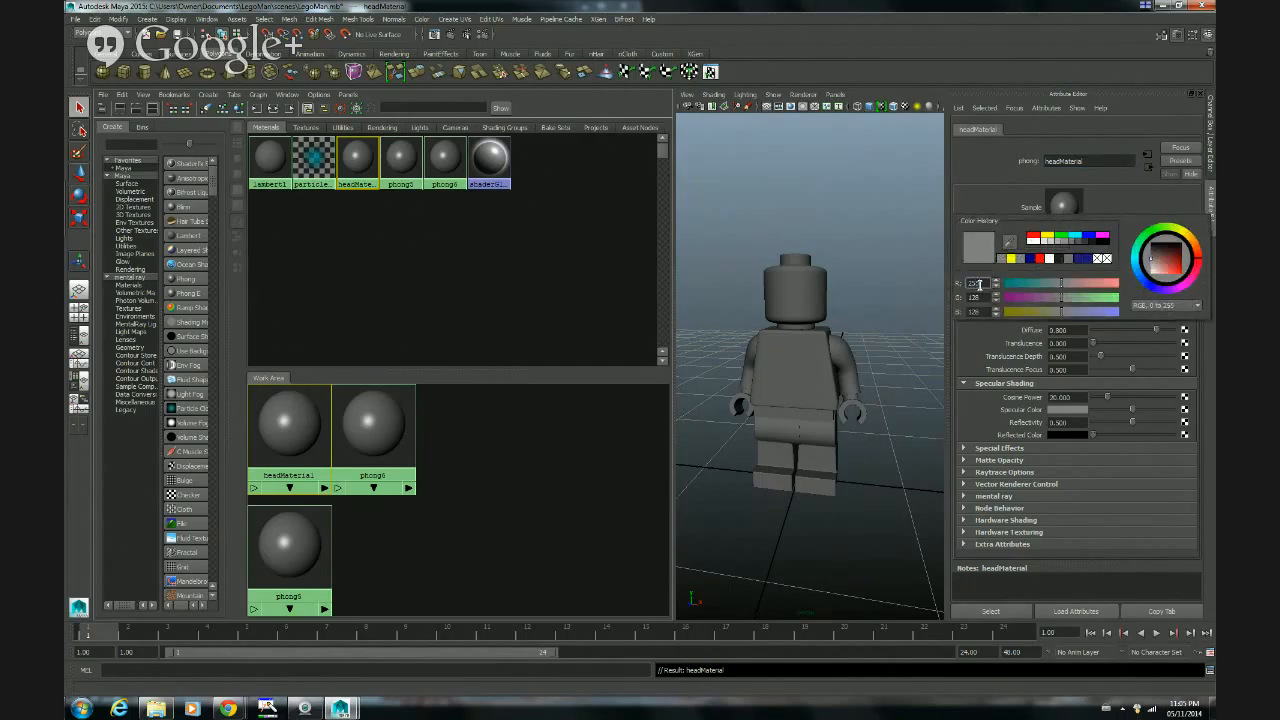
left_click_drag(981, 298, 961, 297)
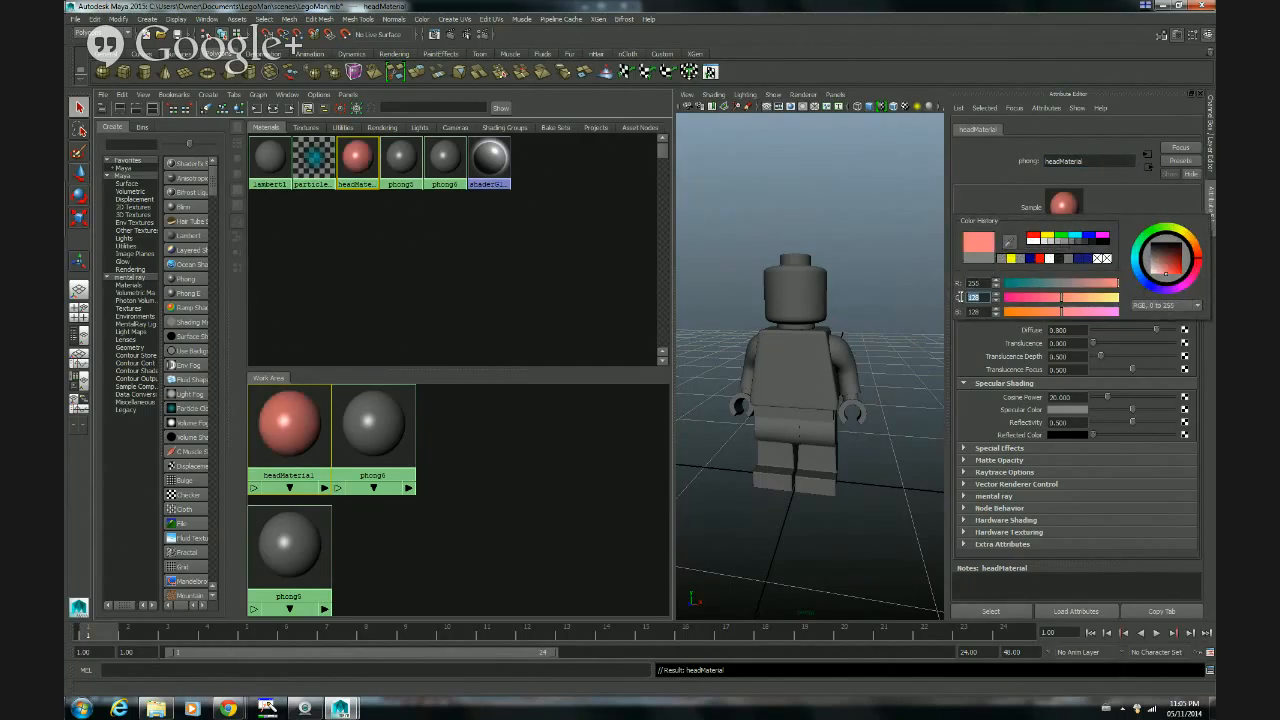
type("255")
left_click(983, 312)
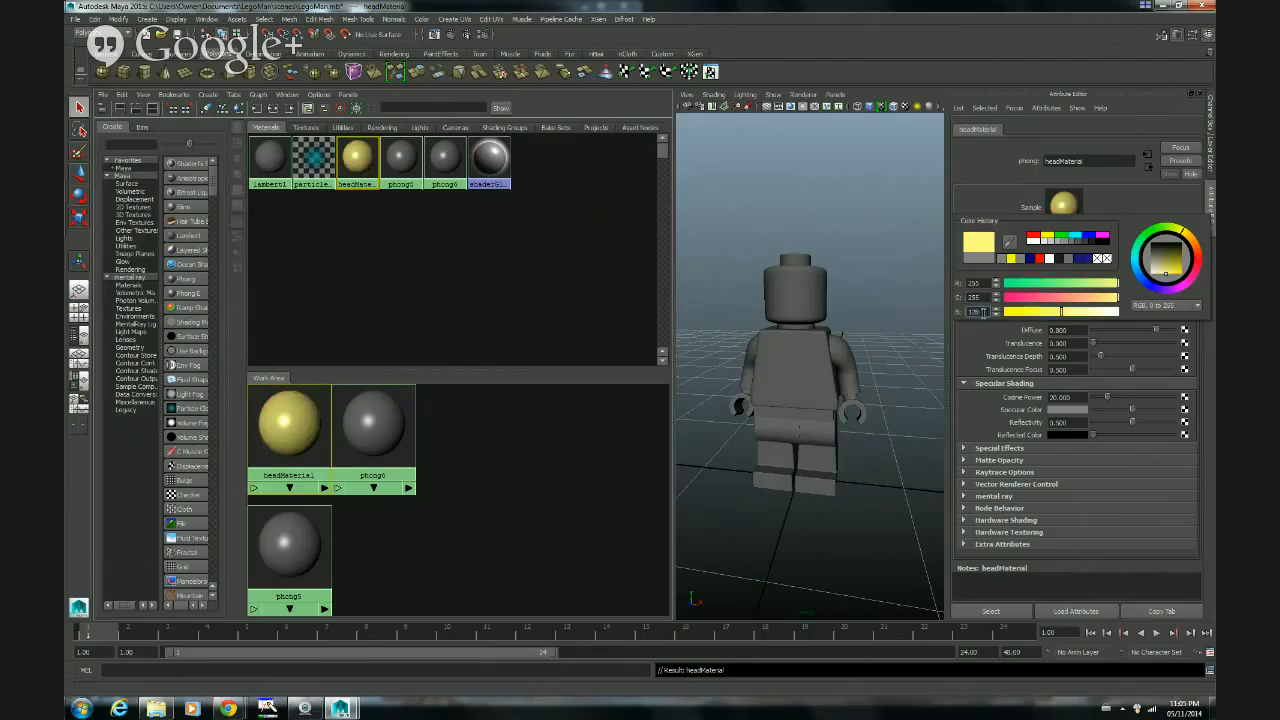
left_click_drag(983, 312, 963, 311)
type("0")
key("Return")
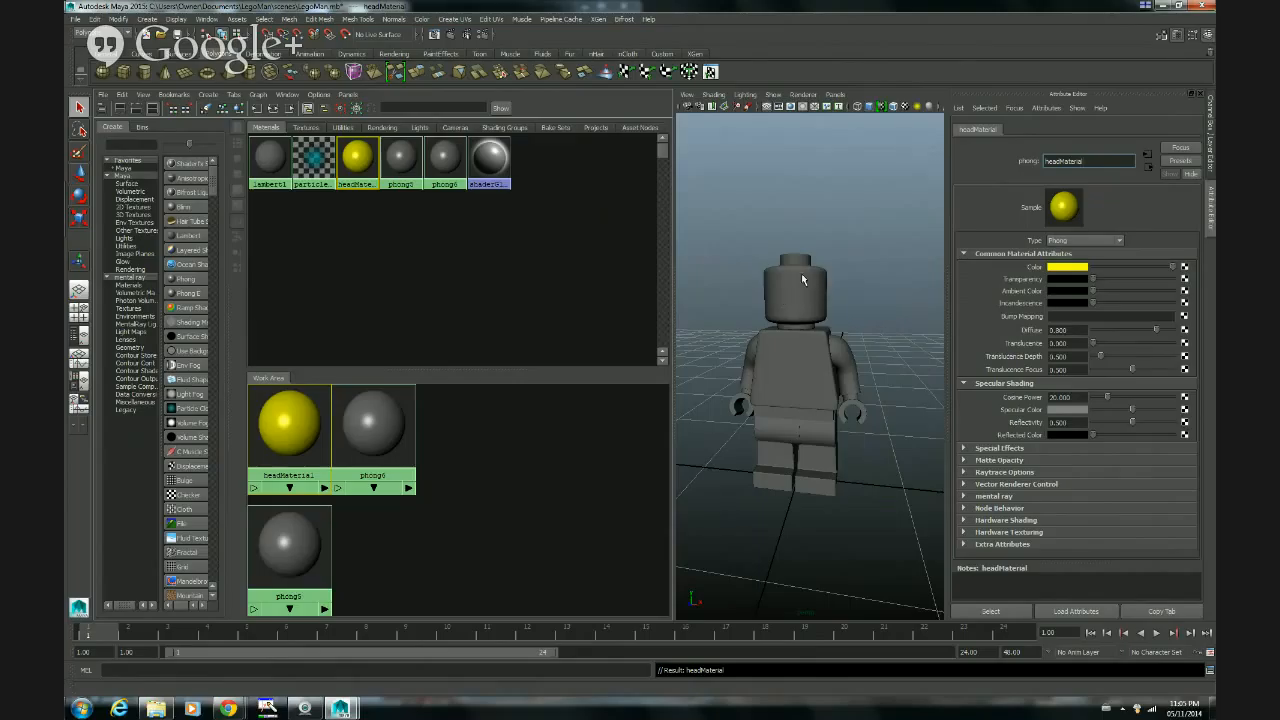
Rename the phong6 material as torsoMaterial and set its colour to red
left_click(378, 427)
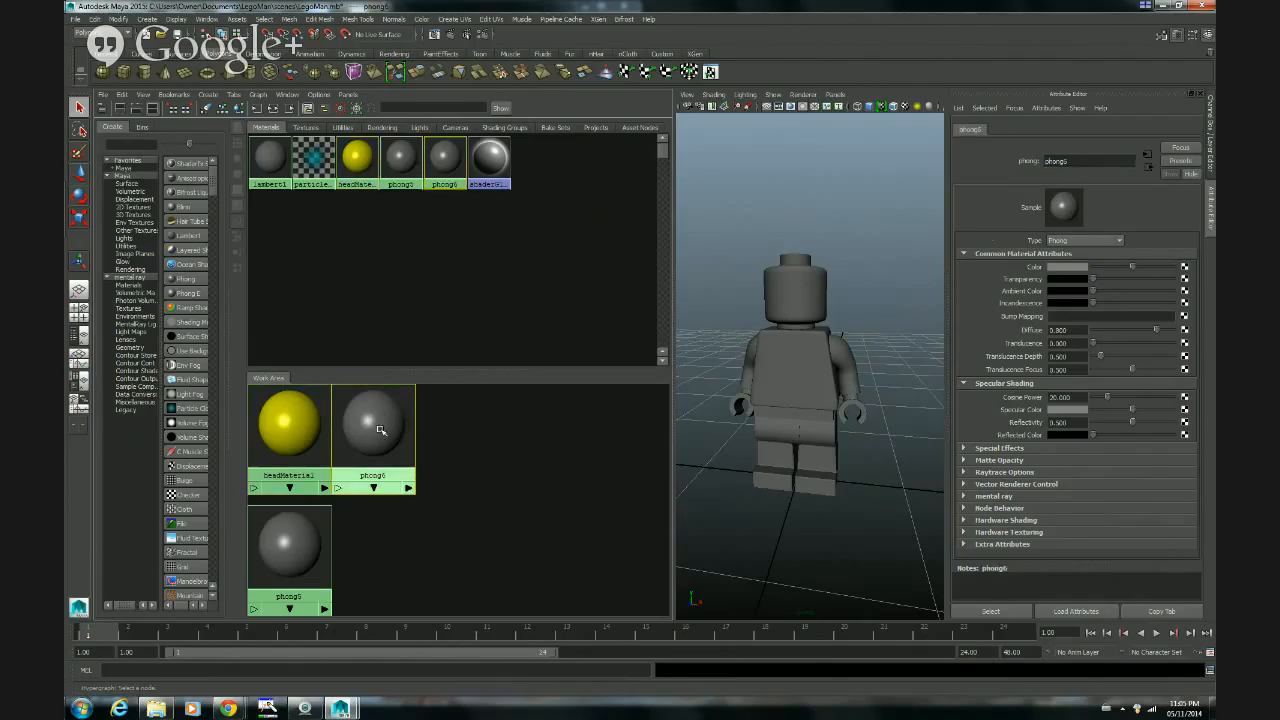
double_click(1077, 162)
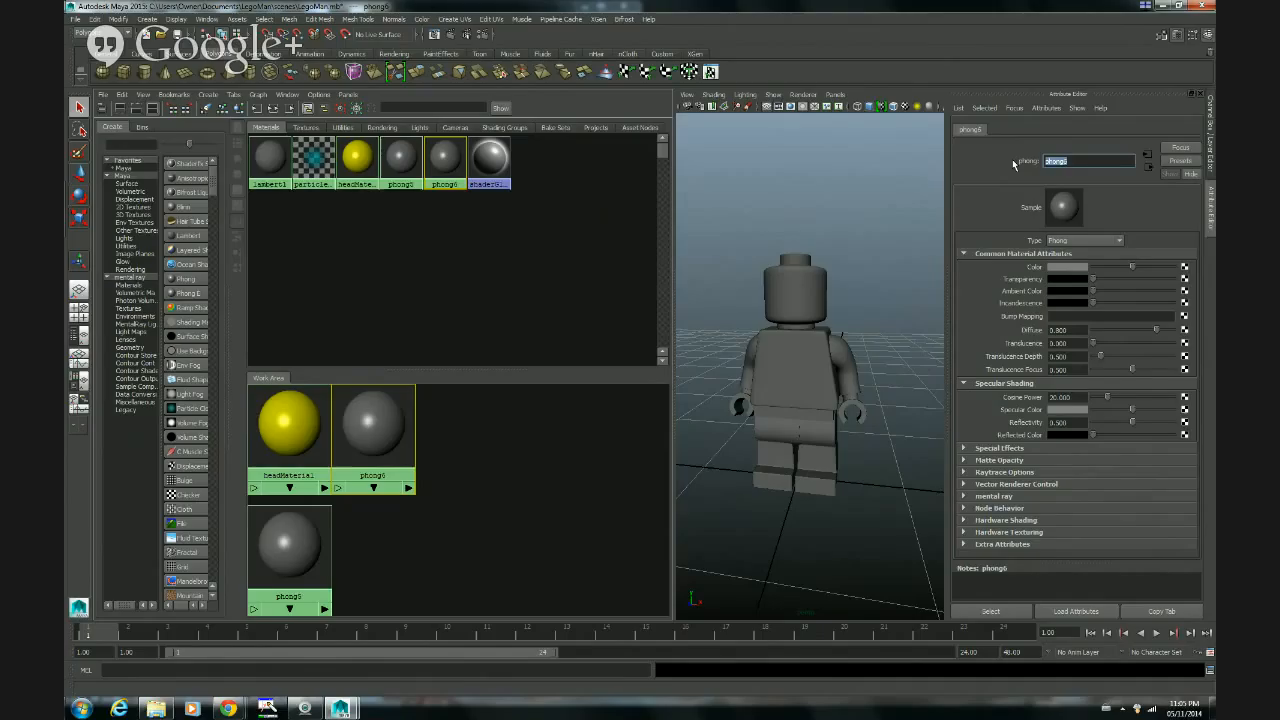
type("torsoMaterial")
left_click(1072, 268)
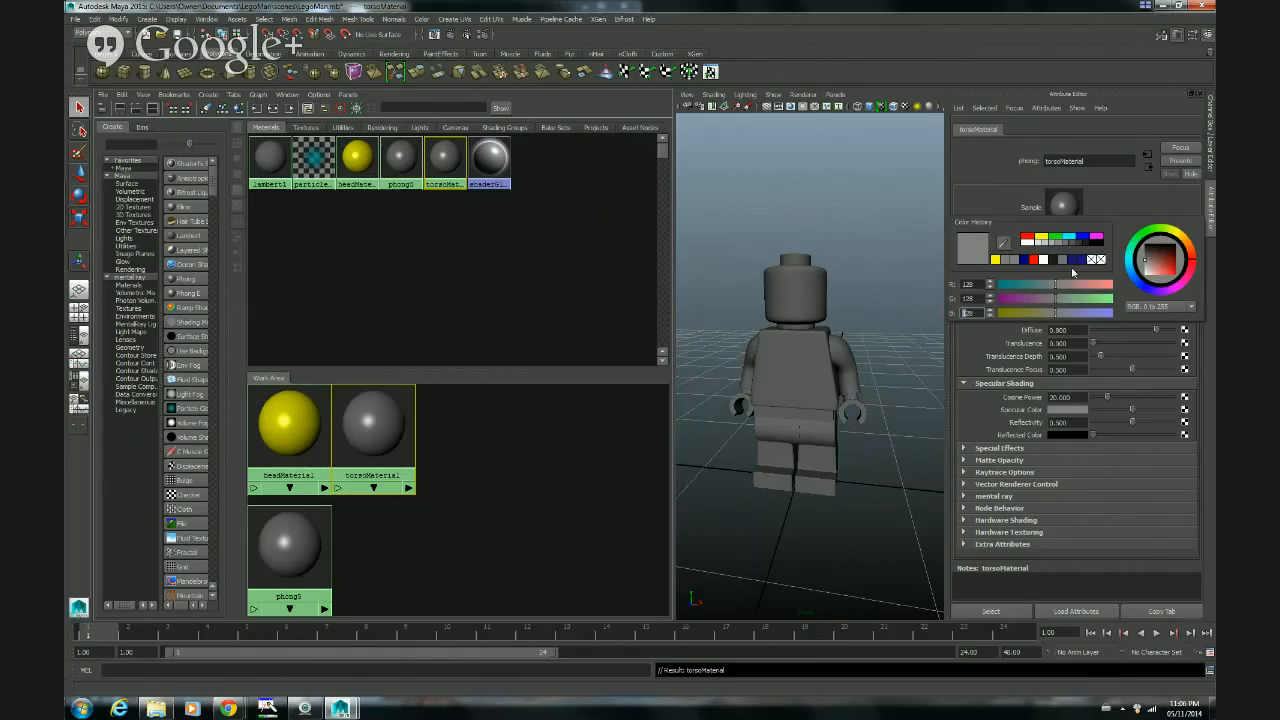
left_click(1027, 237)
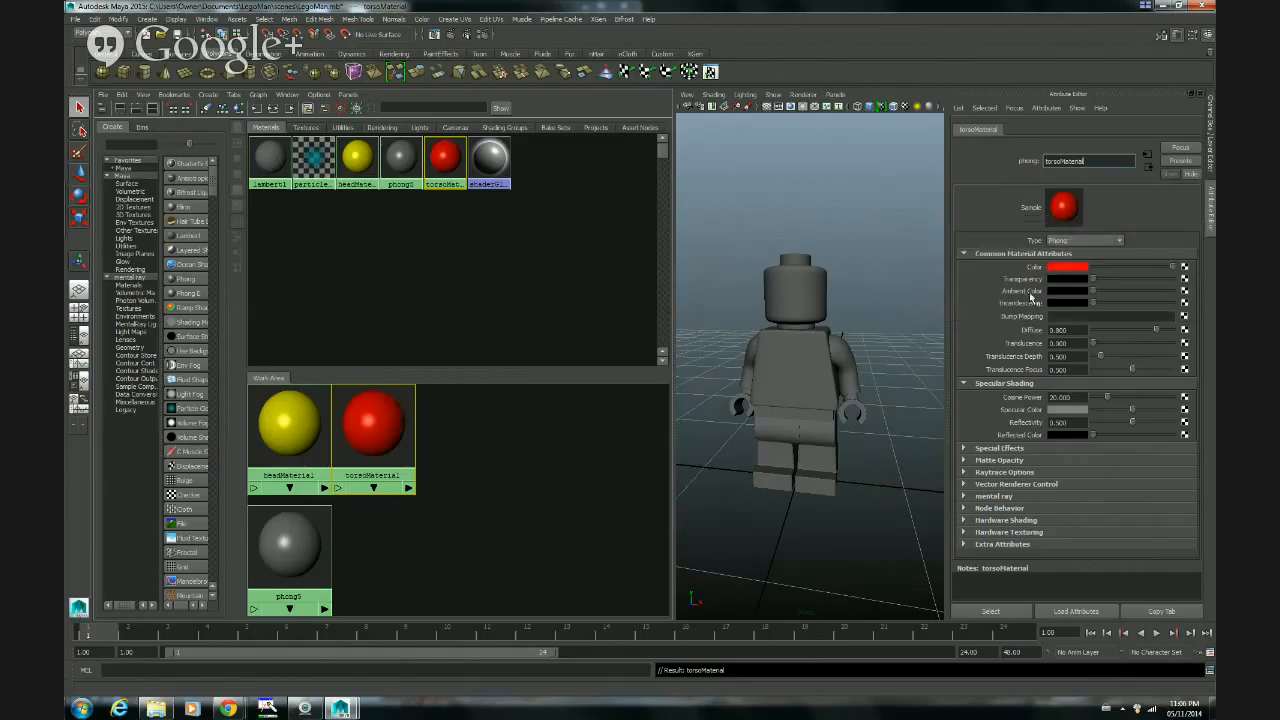
left_click(1064, 268)
Rename the phong5 material as legsMaterial and set its colour to the dark blue from the colour history
left_click(278, 556)
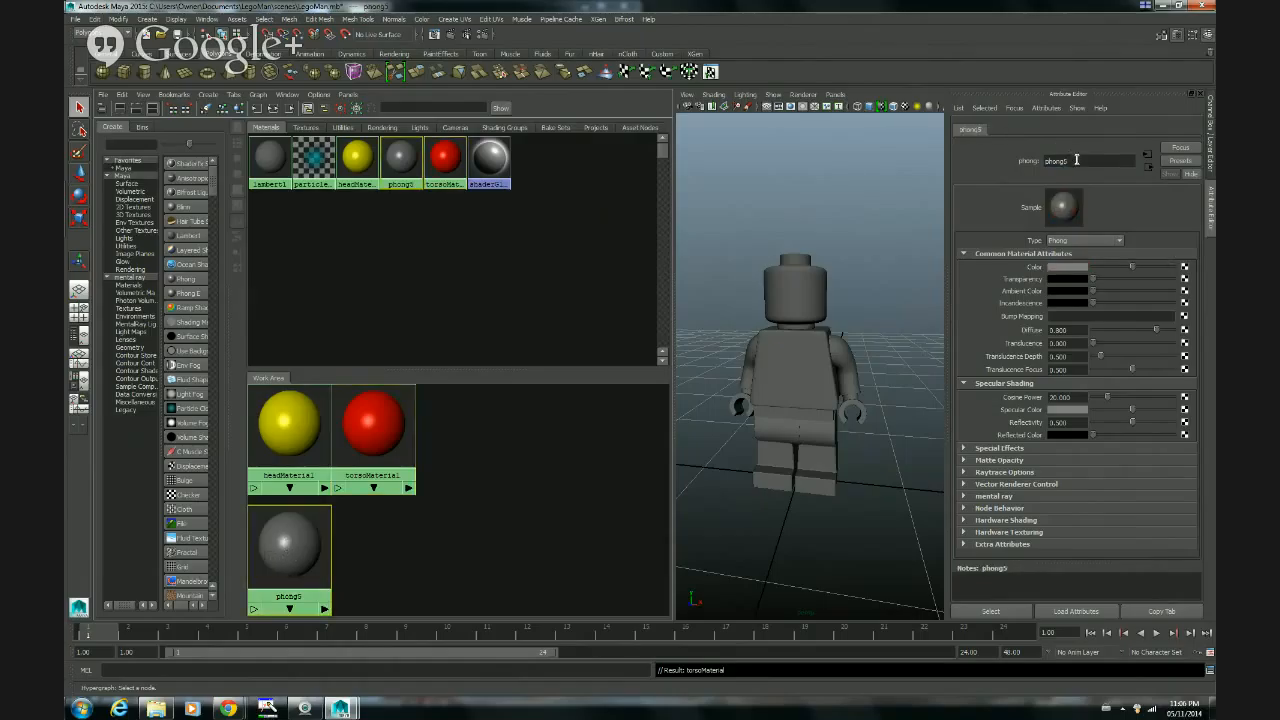
double_click(1046, 161)
type("legsMaterial")
left_click(1062, 267)
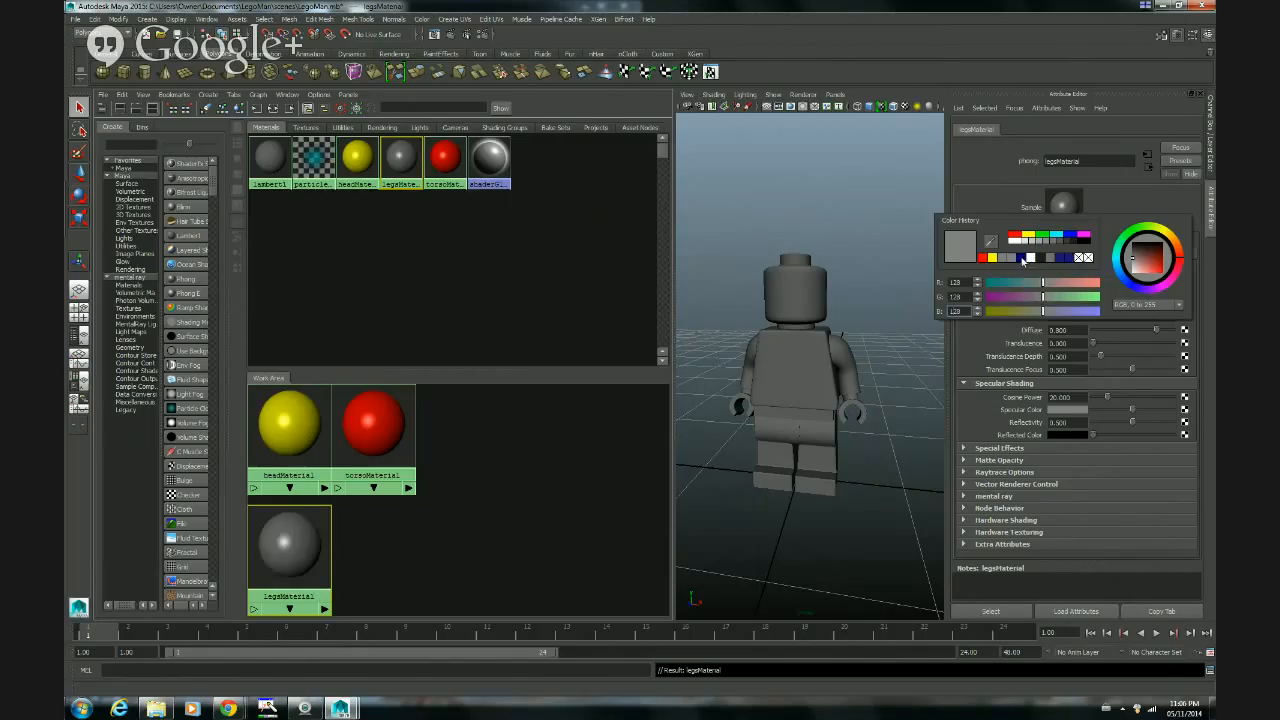
left_click(1024, 258)
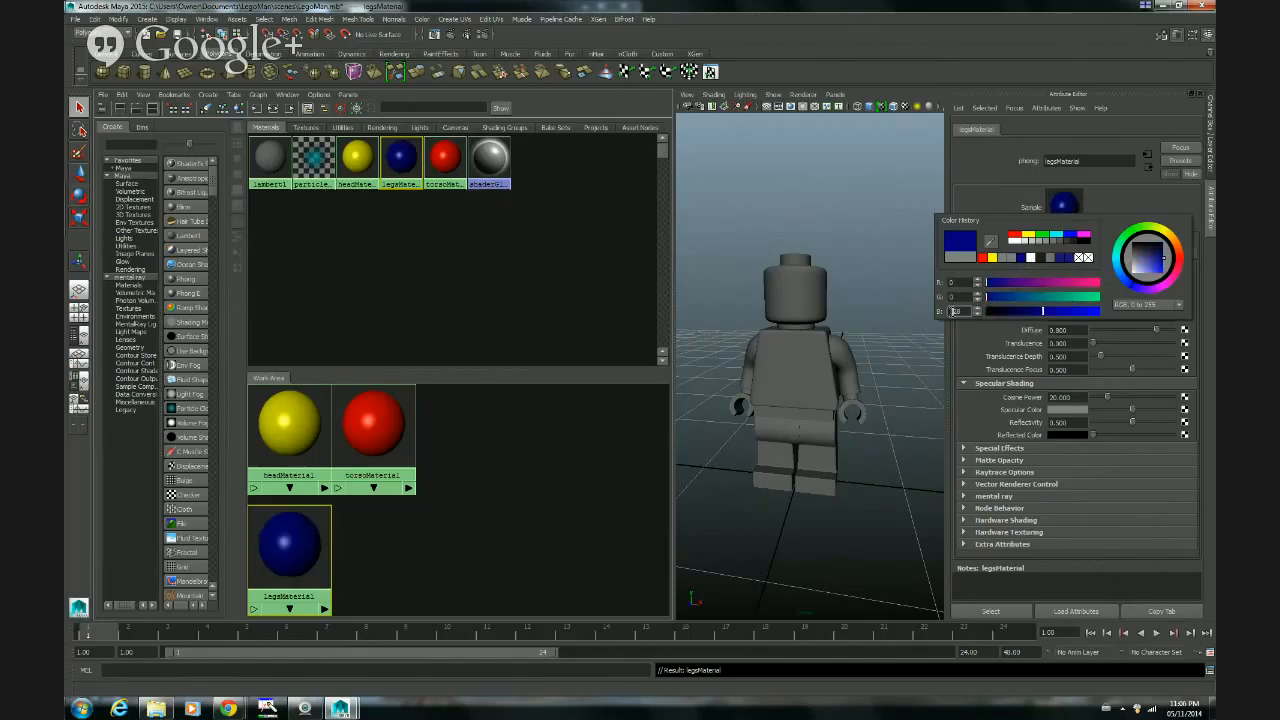
double_click(955, 311)
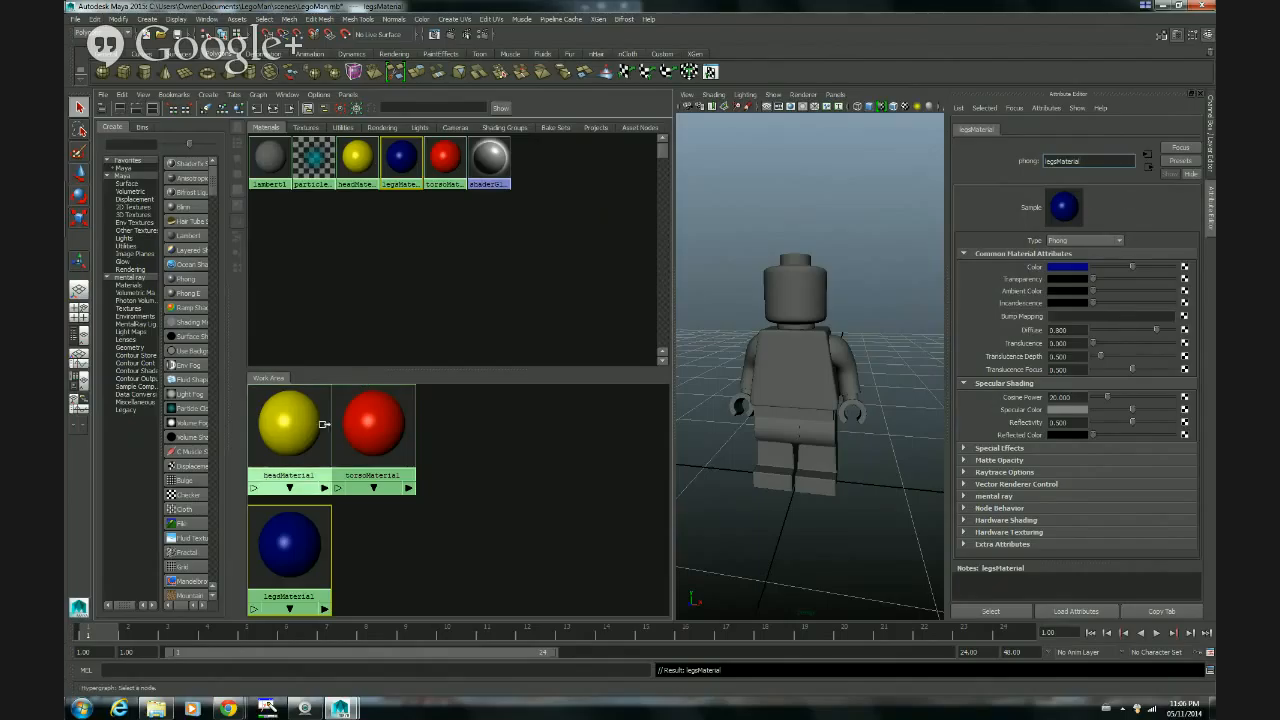
Assign the yellow headMaterial to the Lego figure's head and both hands
left_click(291, 433)
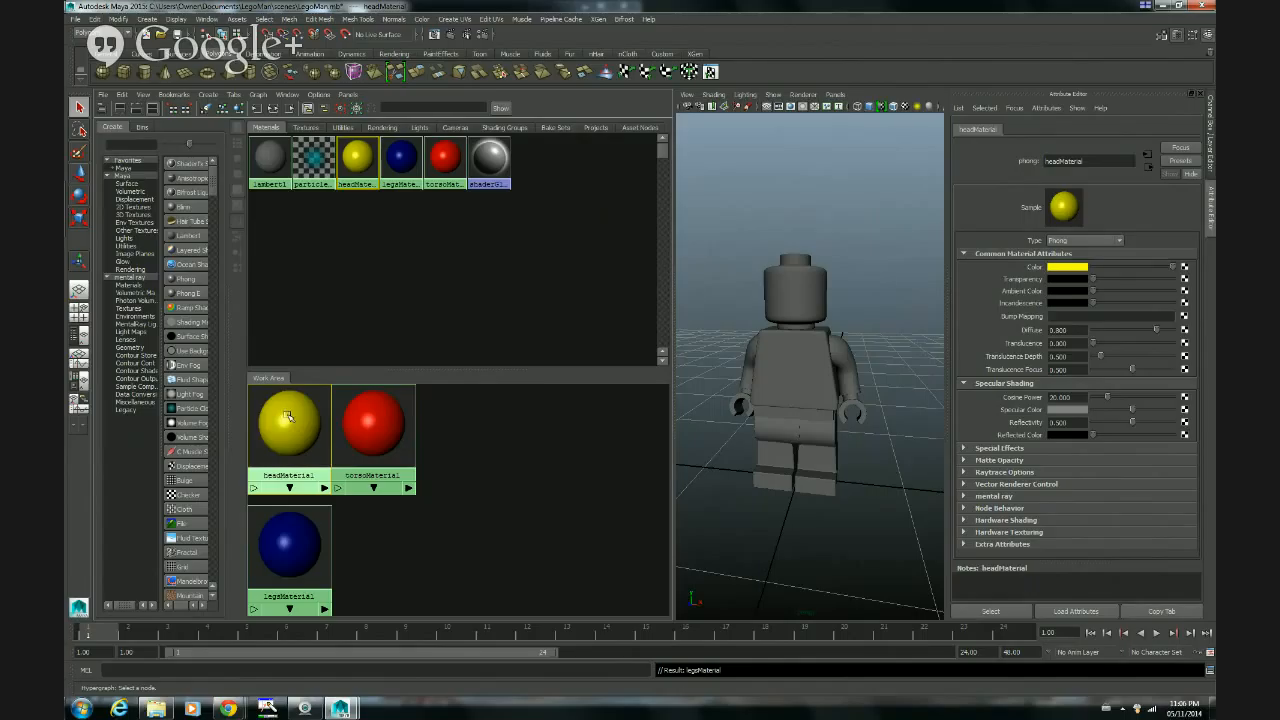
middle_click_drag(287, 418, 679, 345)
middle_click_drag(827, 309, 816, 299)
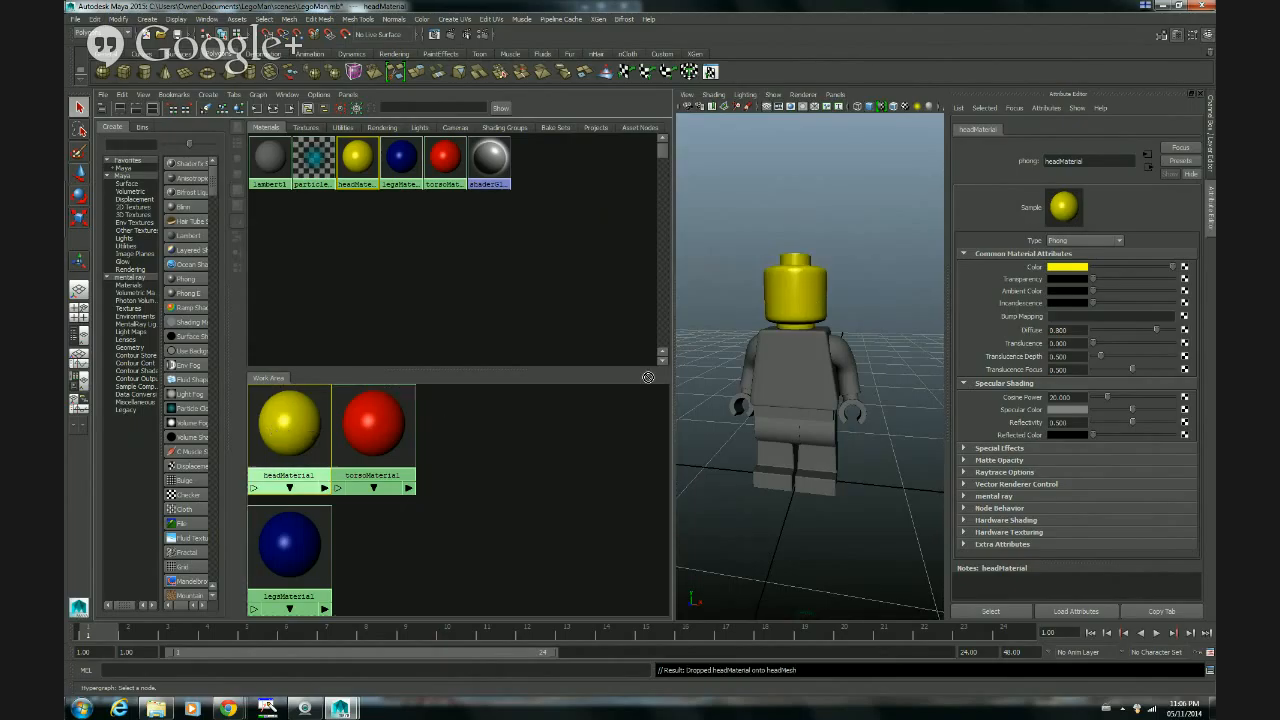
middle_click_drag(295, 434, 741, 402)
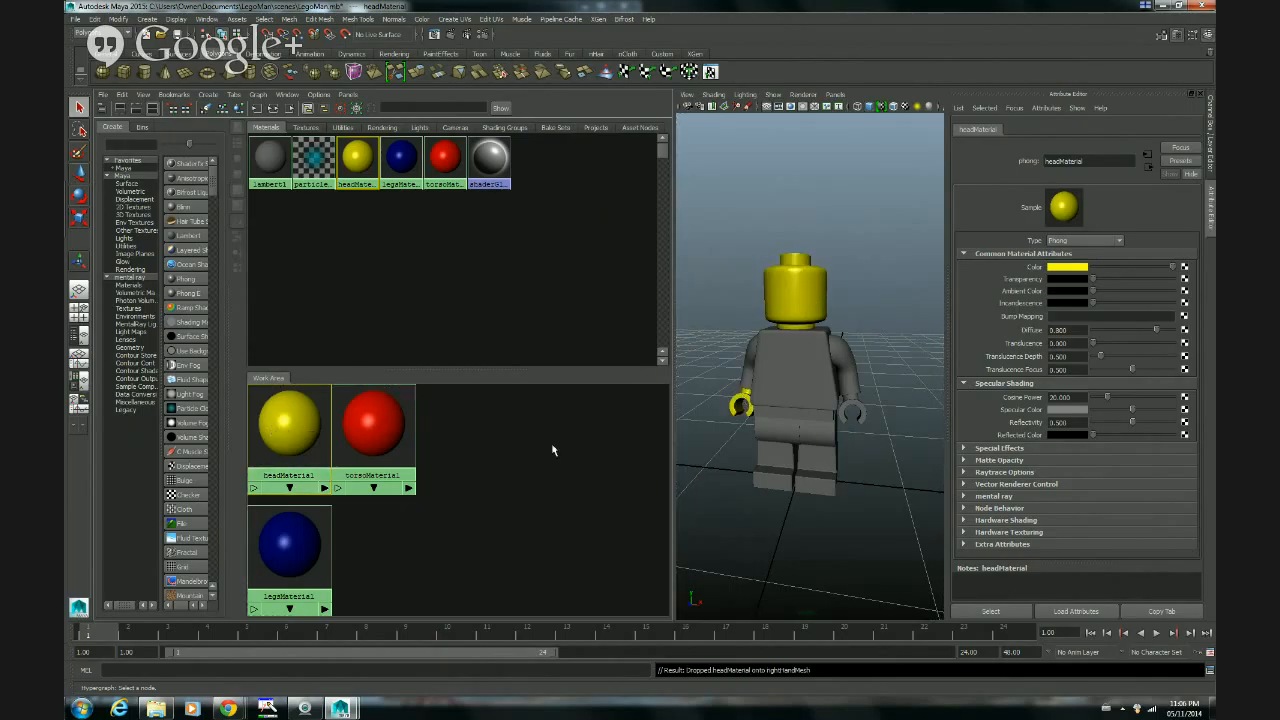
middle_click_drag(277, 428, 757, 411)
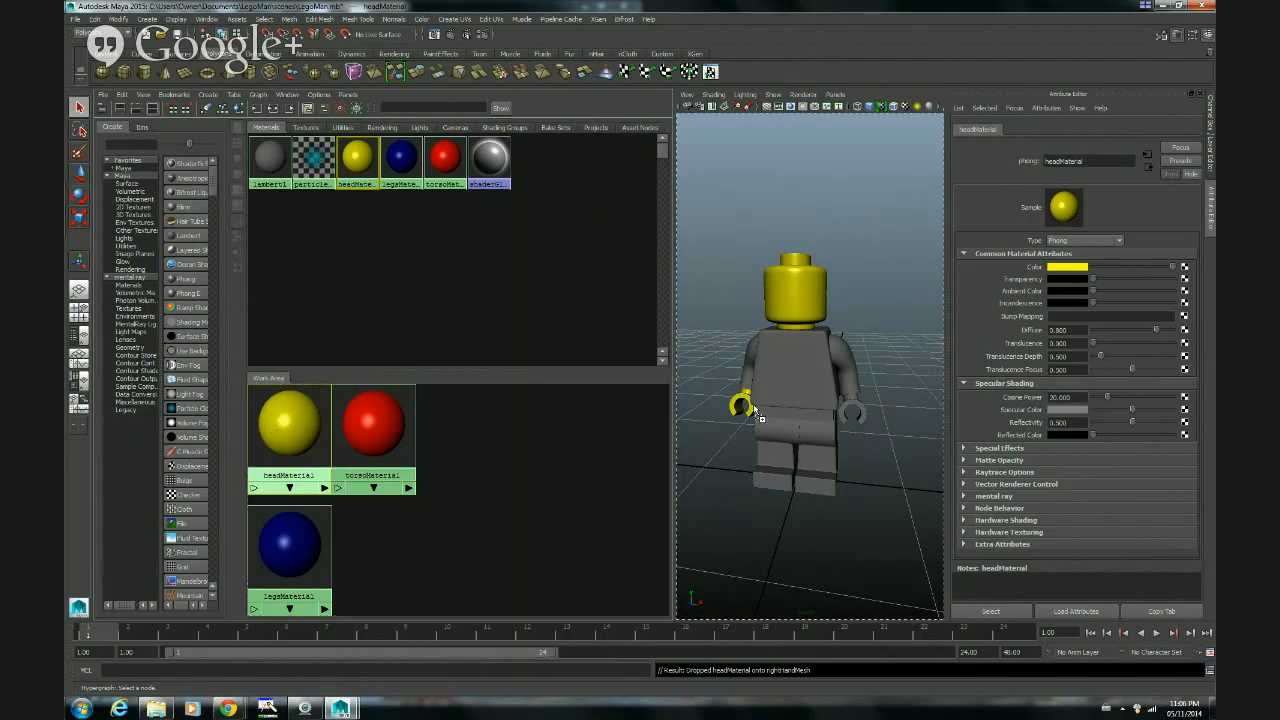
middle_click_drag(838, 405, 840, 406)
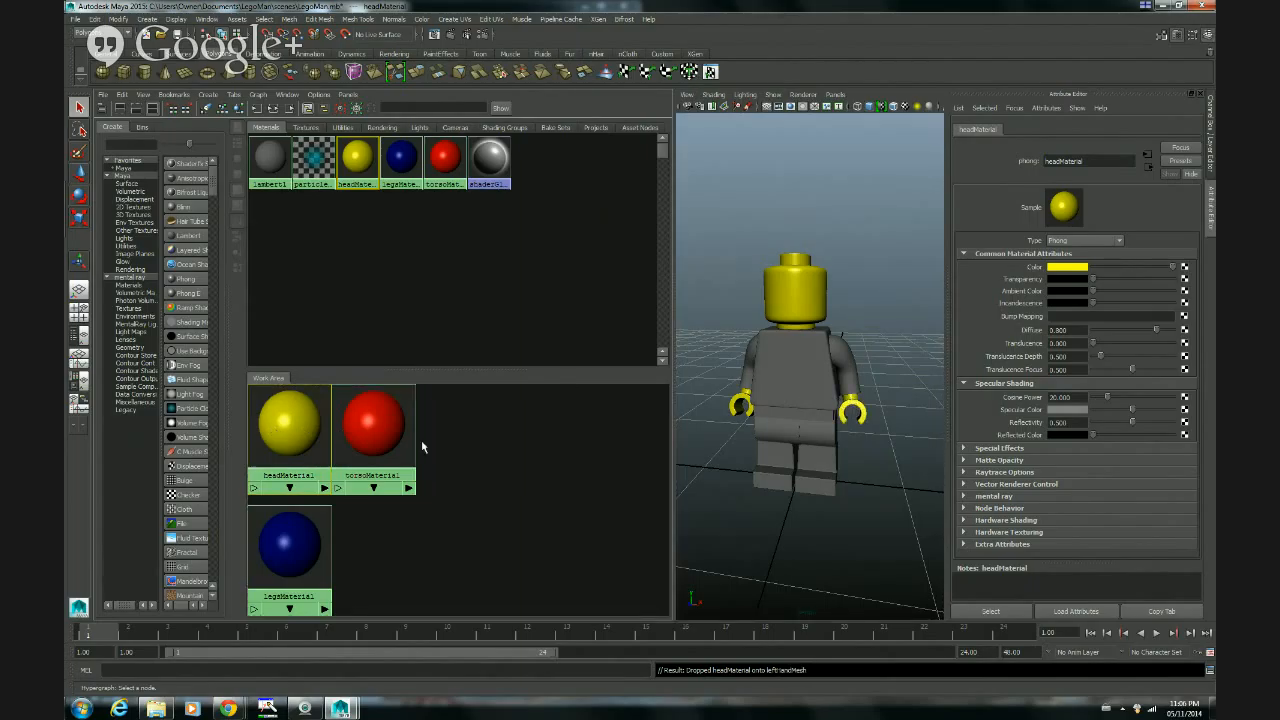
Assign the red torsoMaterial to the figure's torso and both arms
left_click(365, 418)
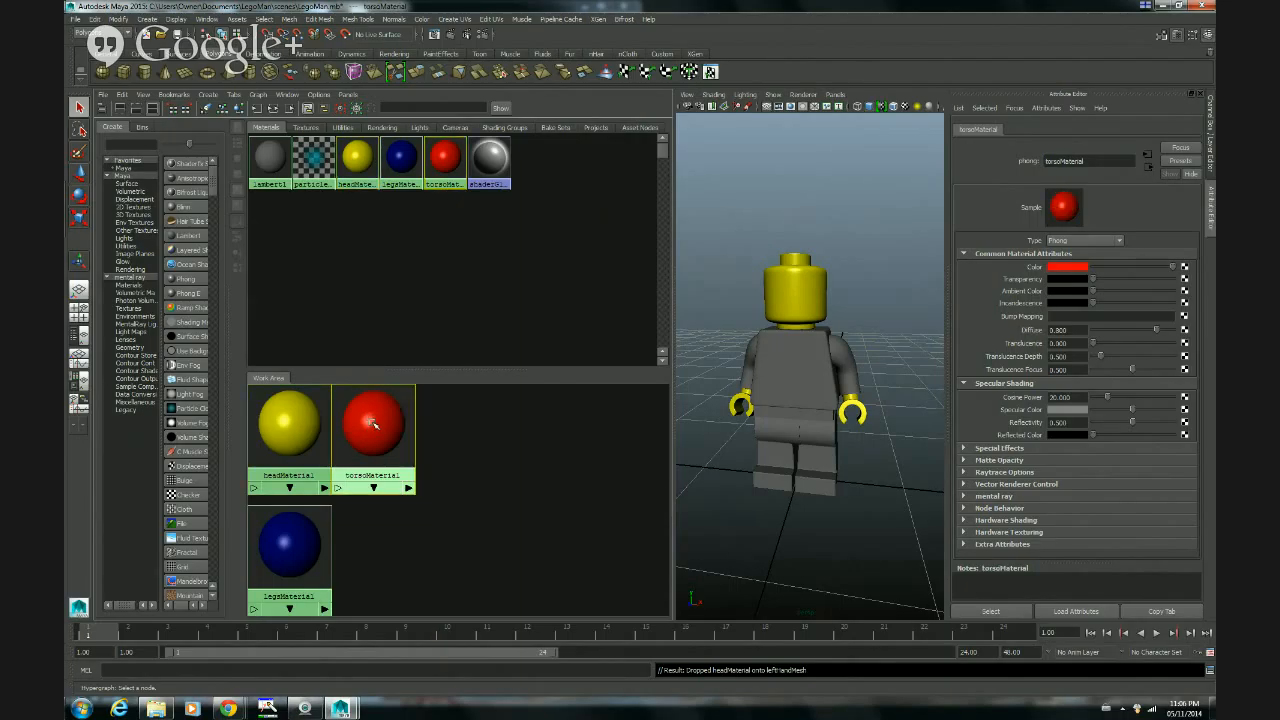
middle_click_drag(373, 424, 792, 368)
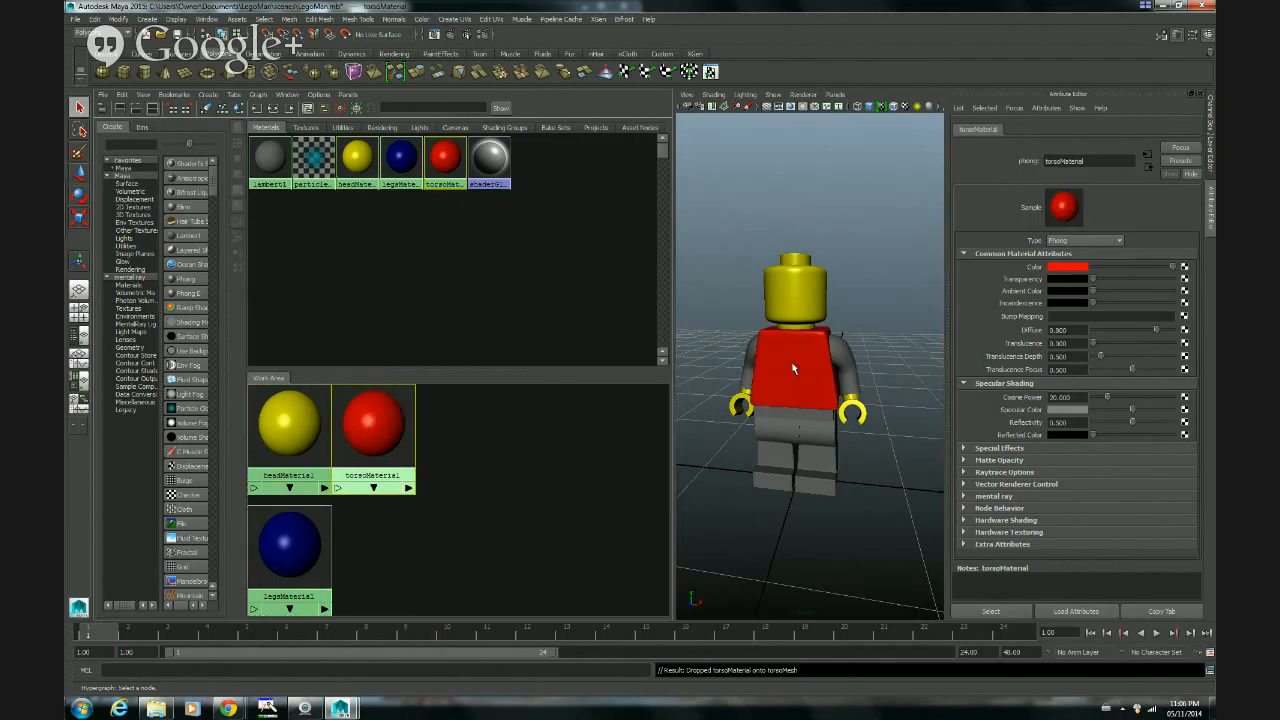
middle_click_drag(371, 420, 748, 355)
middle_click_drag(373, 420, 845, 347)
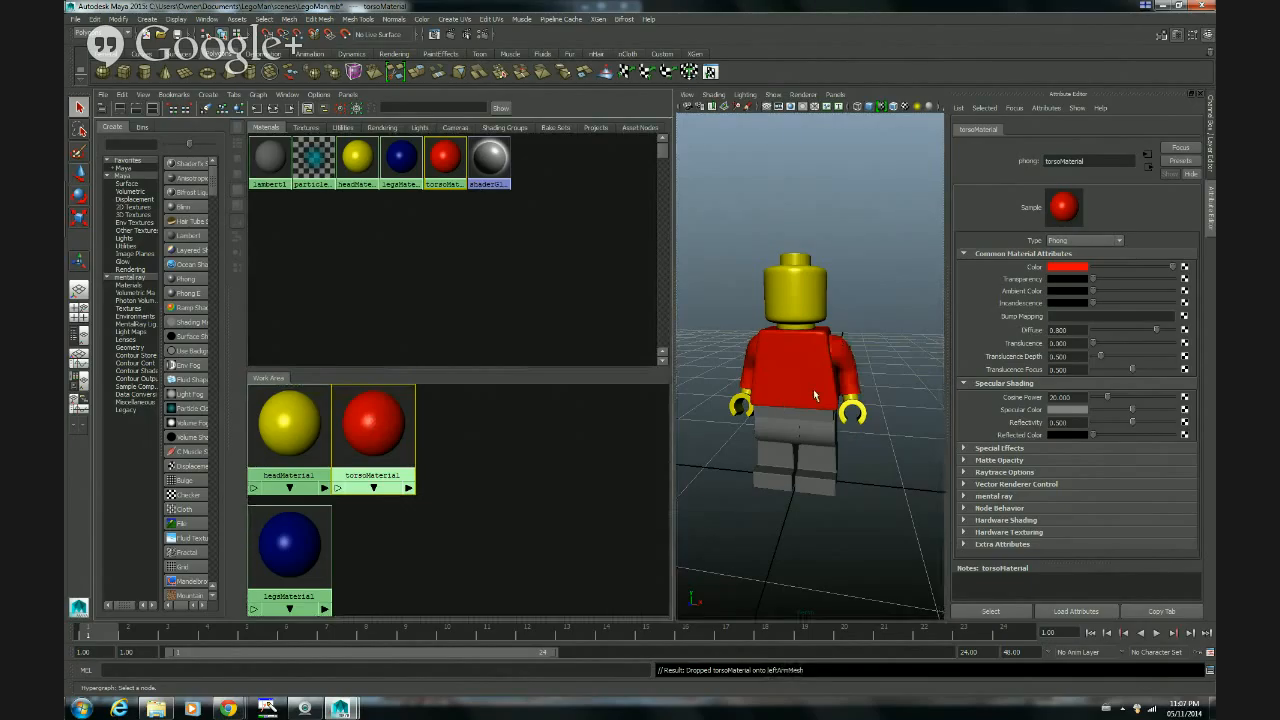
Assign the dark blue legsMaterial to the figure's hips and both legs
left_click(282, 548)
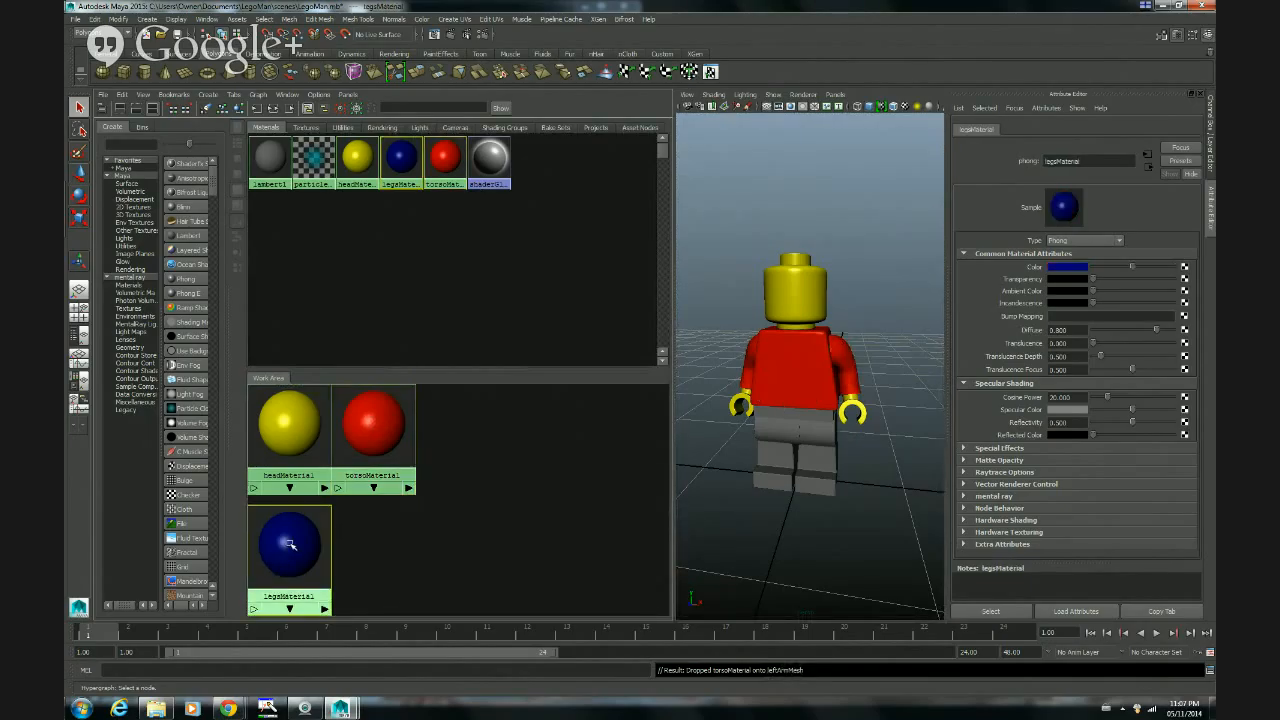
middle_click_drag(288, 543, 791, 424)
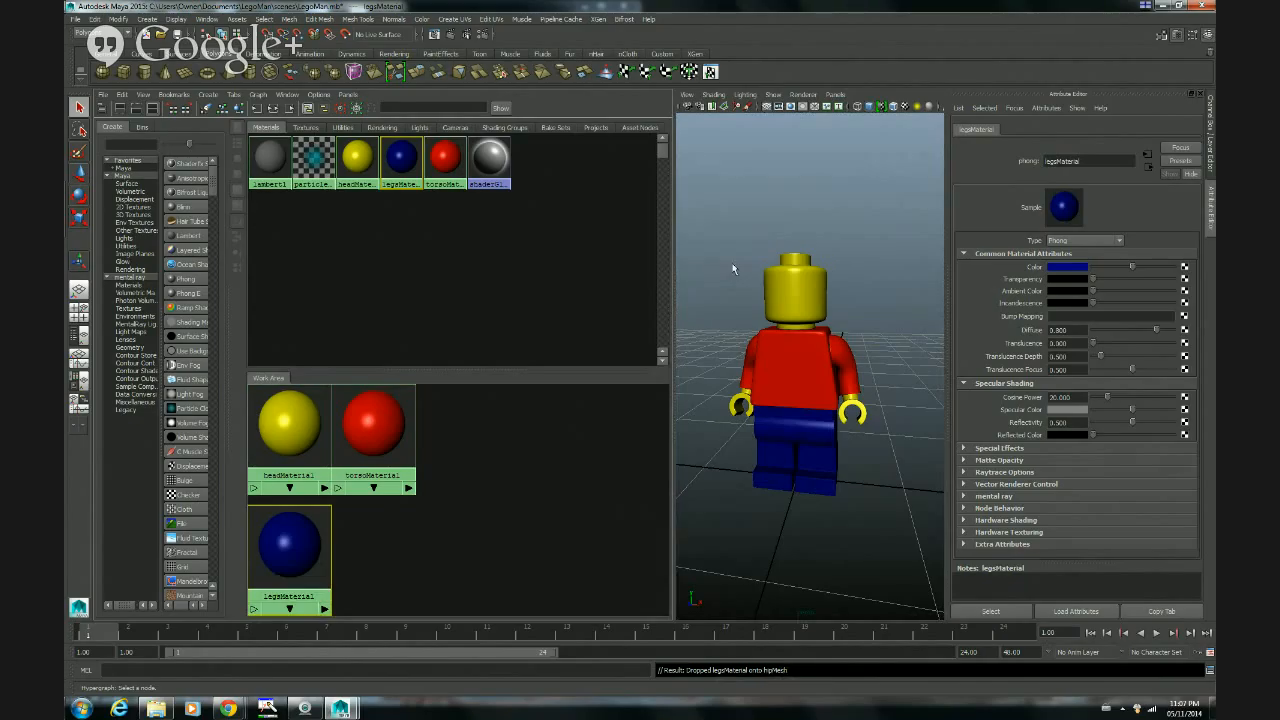
Enlarge the perspective view to fill the workspace and examine the coloured figure from several angles
key("space")
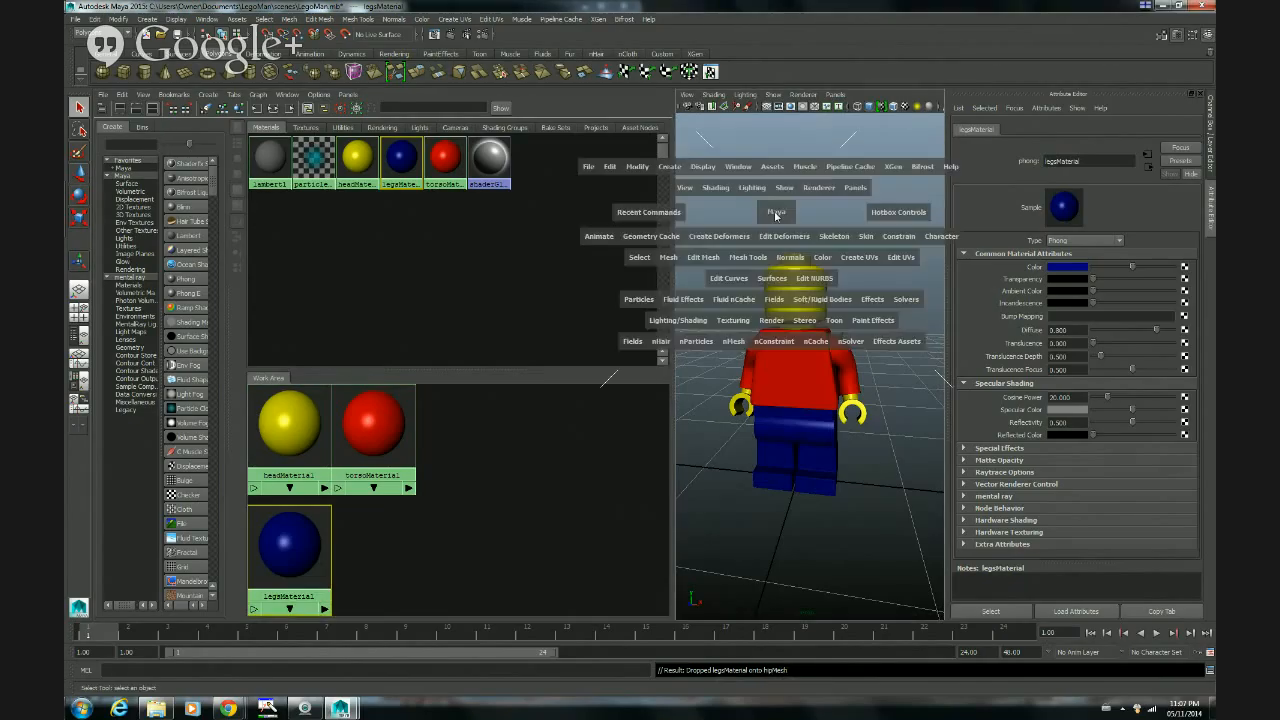
right_click_drag(716, 349, 508, 353, "alt")
middle_click_drag(596, 350, 603, 342, "alt")
left_click_drag(603, 342, 639, 329, "alt")
right_click_drag(586, 320, 615, 328, "alt")
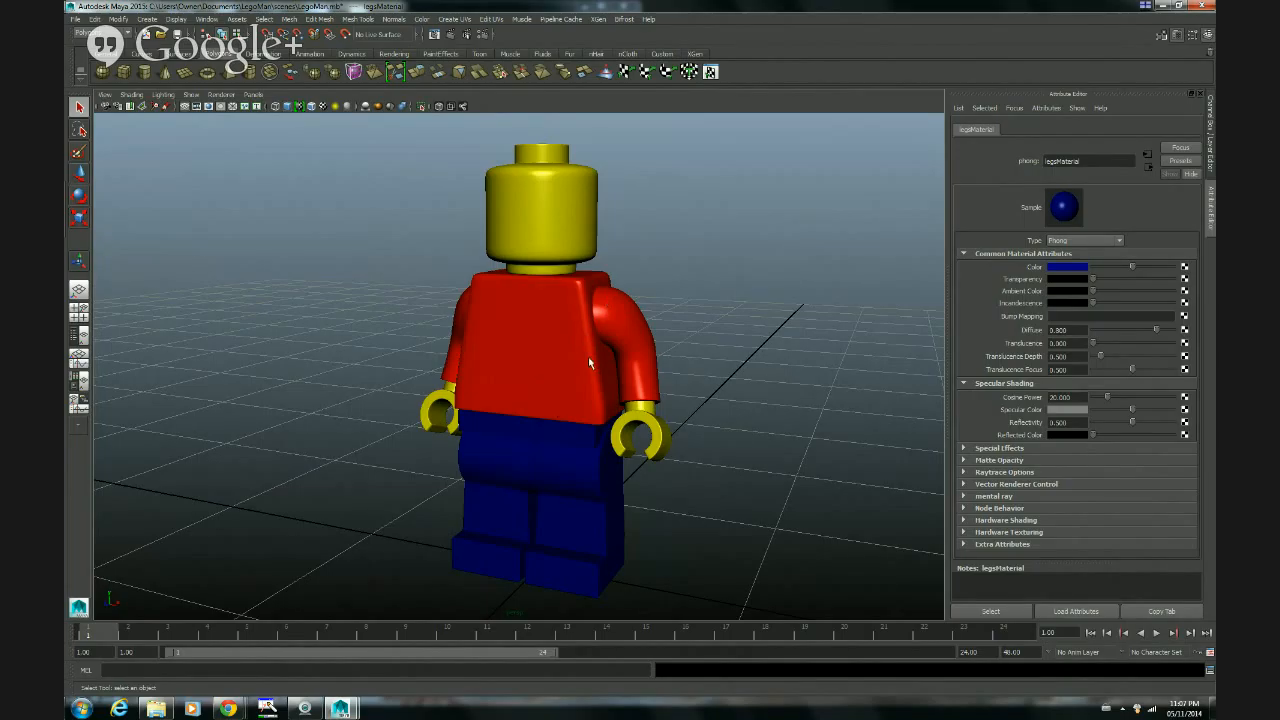
left_click_drag(590, 363, 546, 370, "alt")
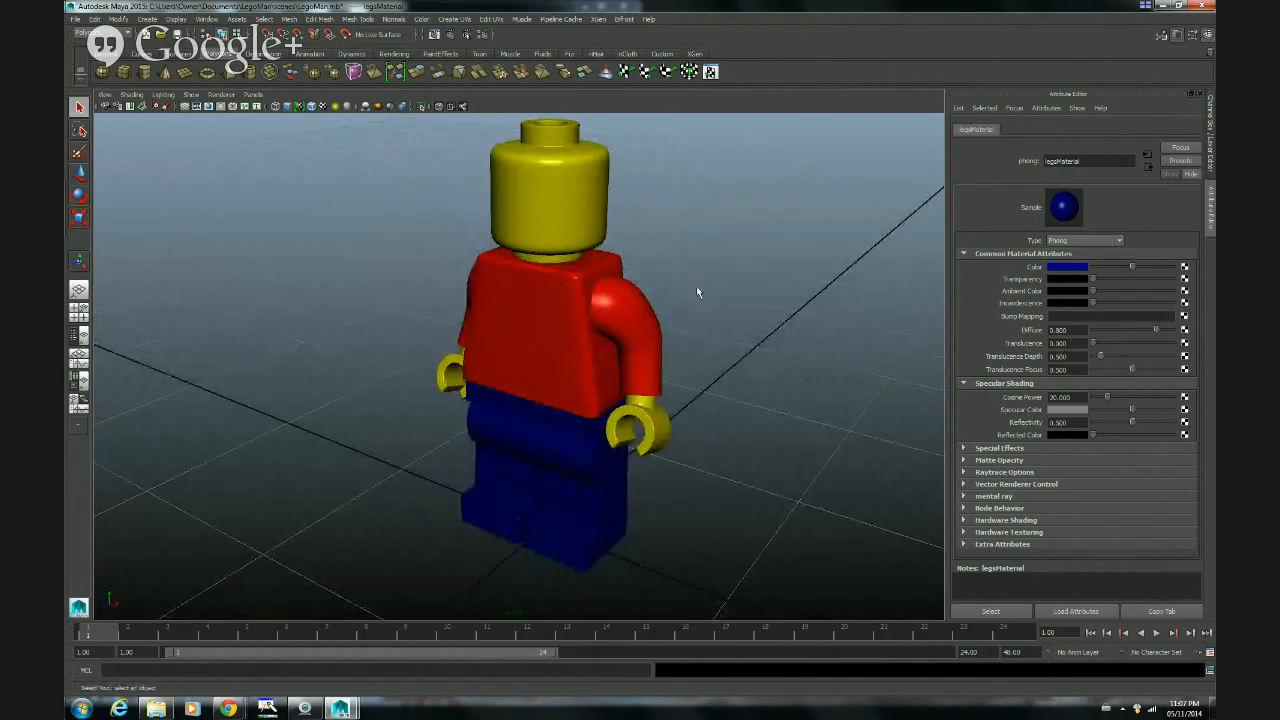
left_click_drag(697, 287, 706, 277, "alt")
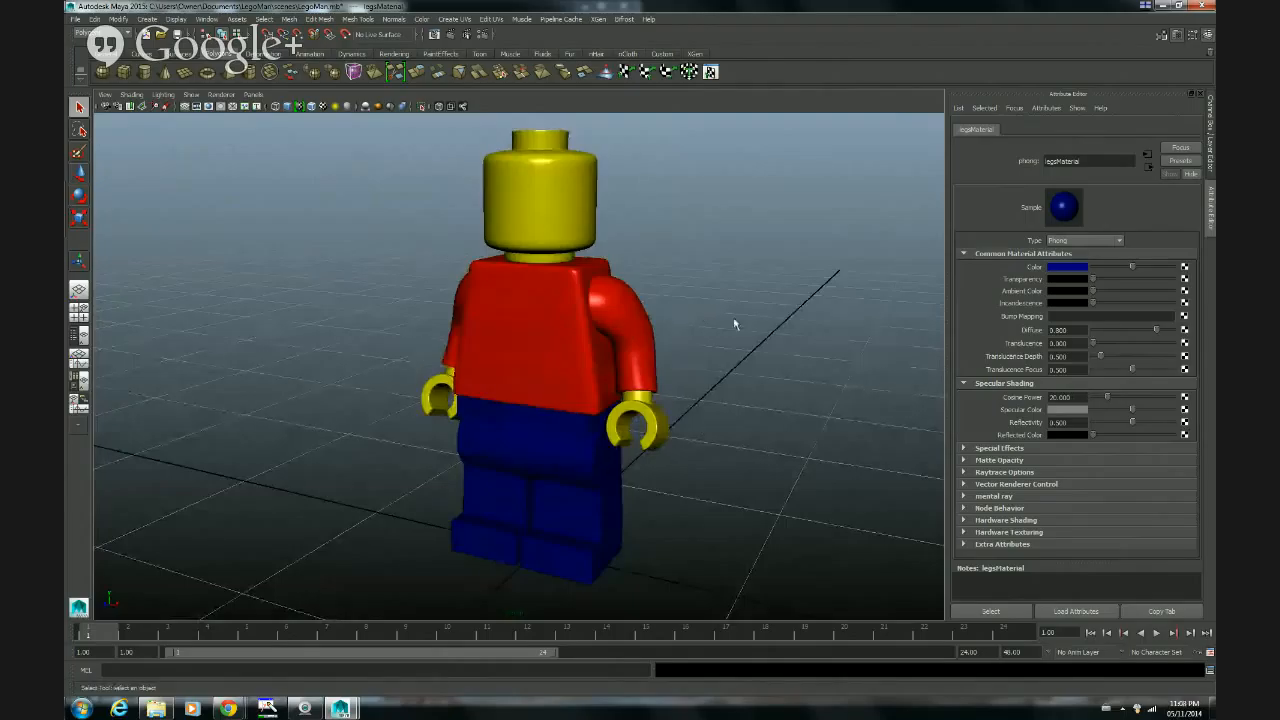
left_click_drag(734, 324, 694, 324, "alt")
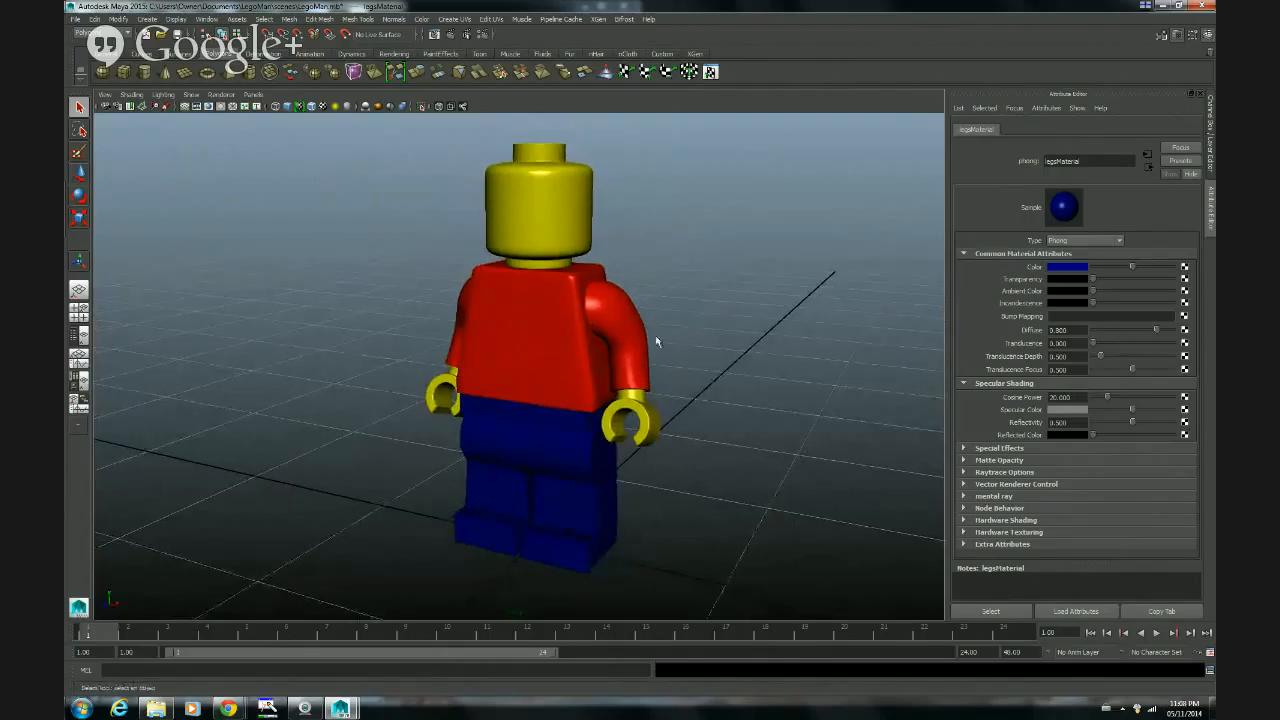
Save the LegoMan.mb scene with the assigned materials
left_click(75, 18)
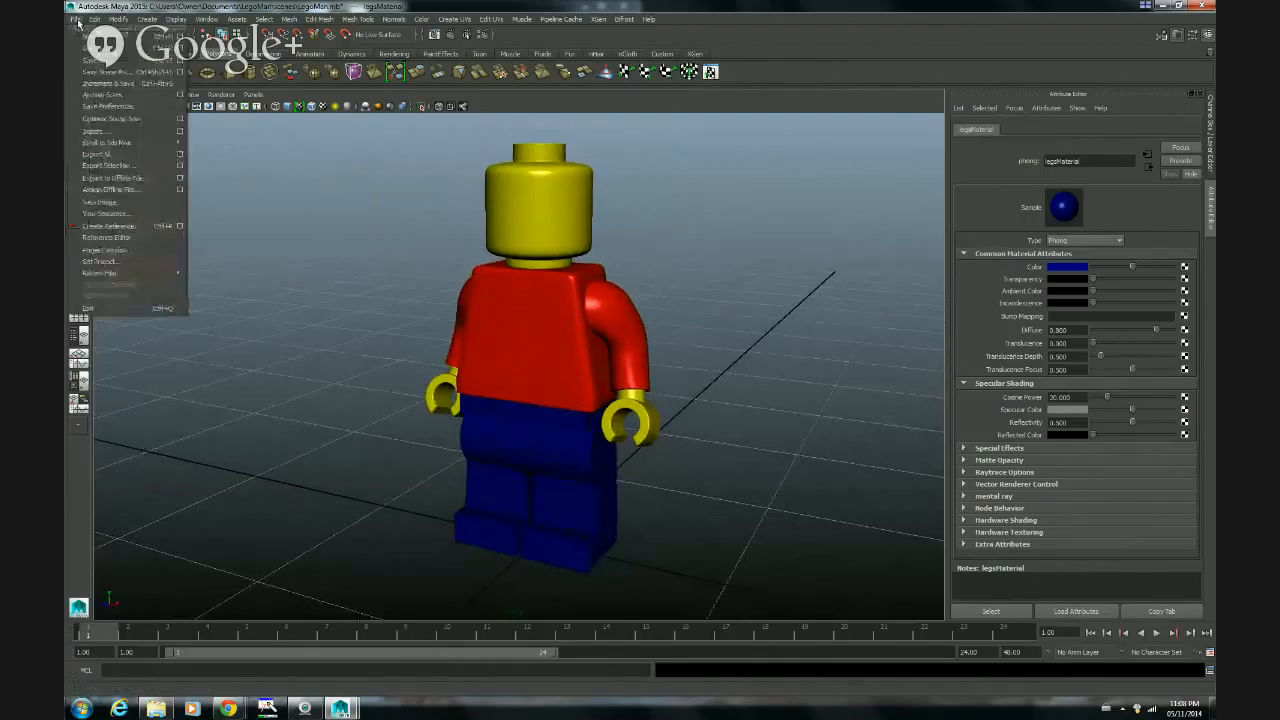
left_click(118, 60)
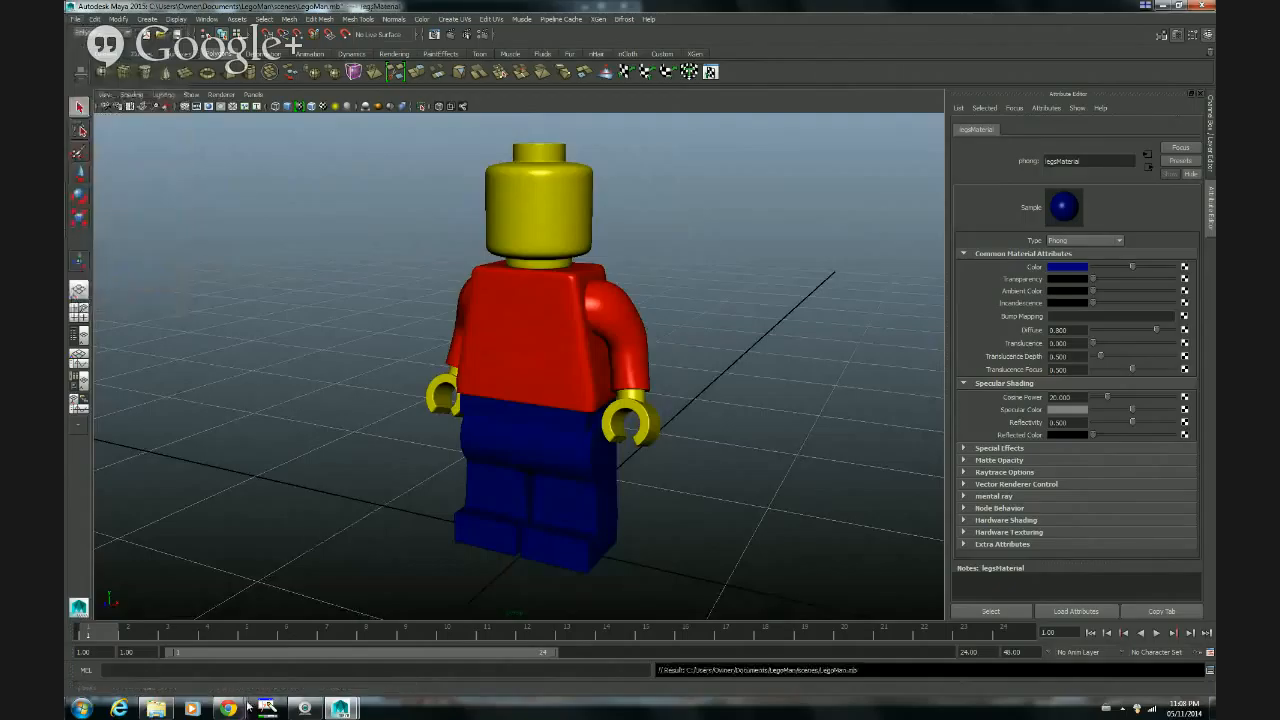
mouse_move(232, 710)
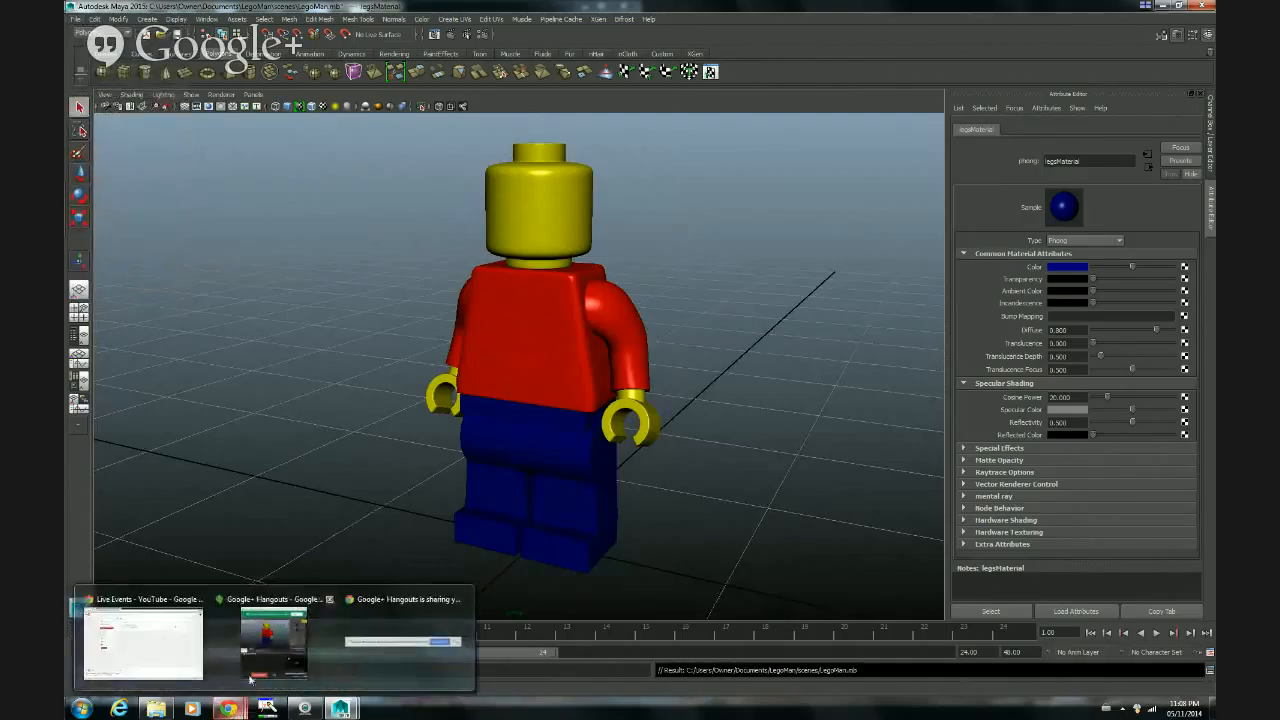
left_click(275, 635)
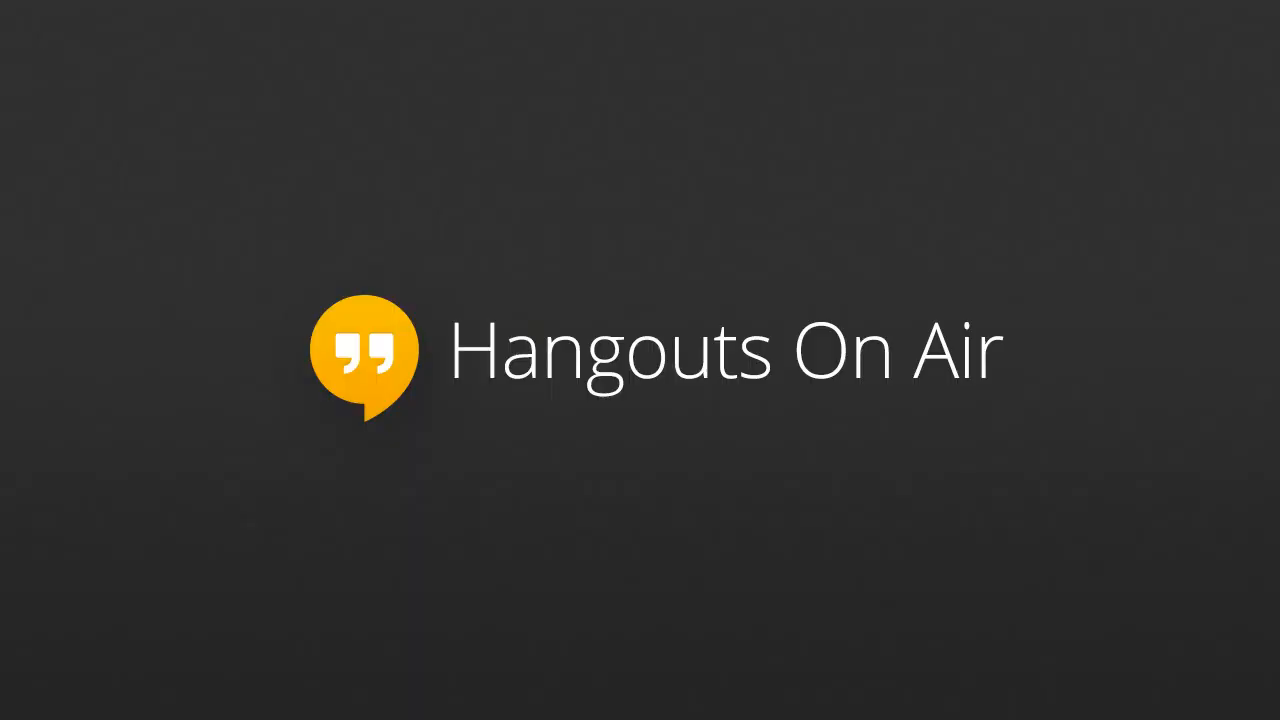